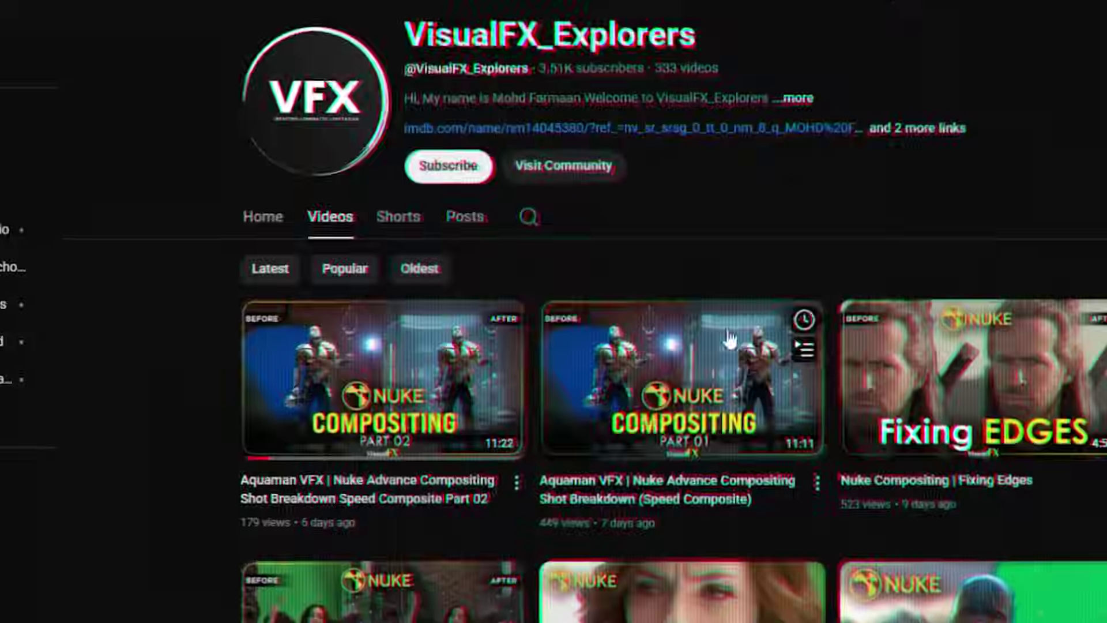
Open the first Aquaman VFX Nuke compositing breakdown video (Speed Composite) and write the comment PROJECT FILES
{"action": "left_click", "coordinate": [730, 340]}
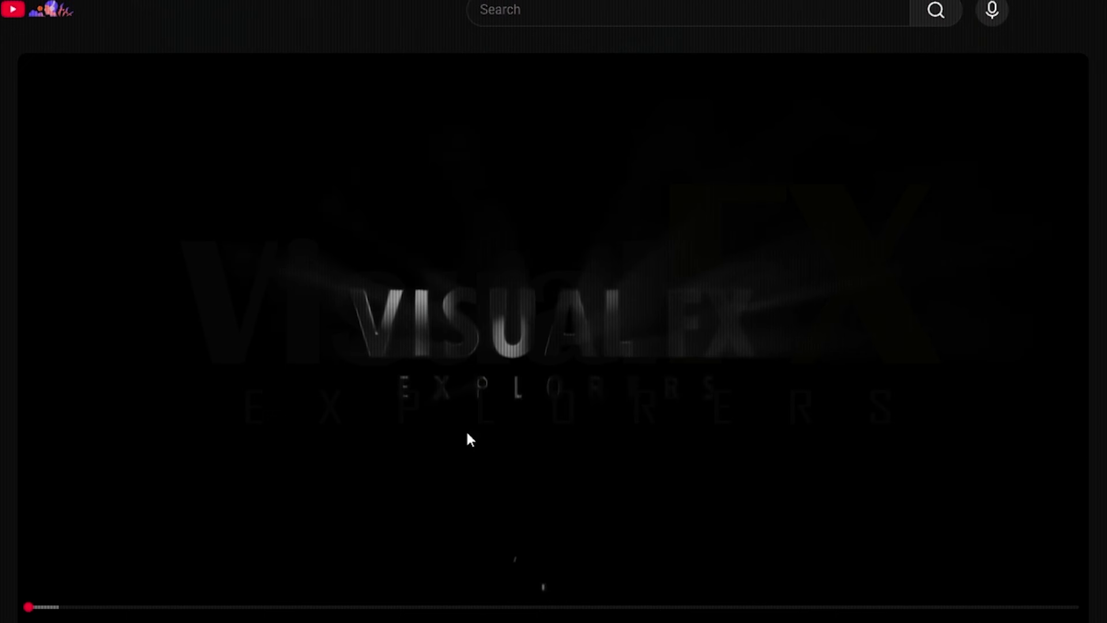
{"action": "scroll", "coordinate": [129, 482], "scroll_direction": "down", "scroll_amount": 5}
{"action": "left_click", "coordinate": [129, 485]}
{"action": "type", "text": "PRO"}
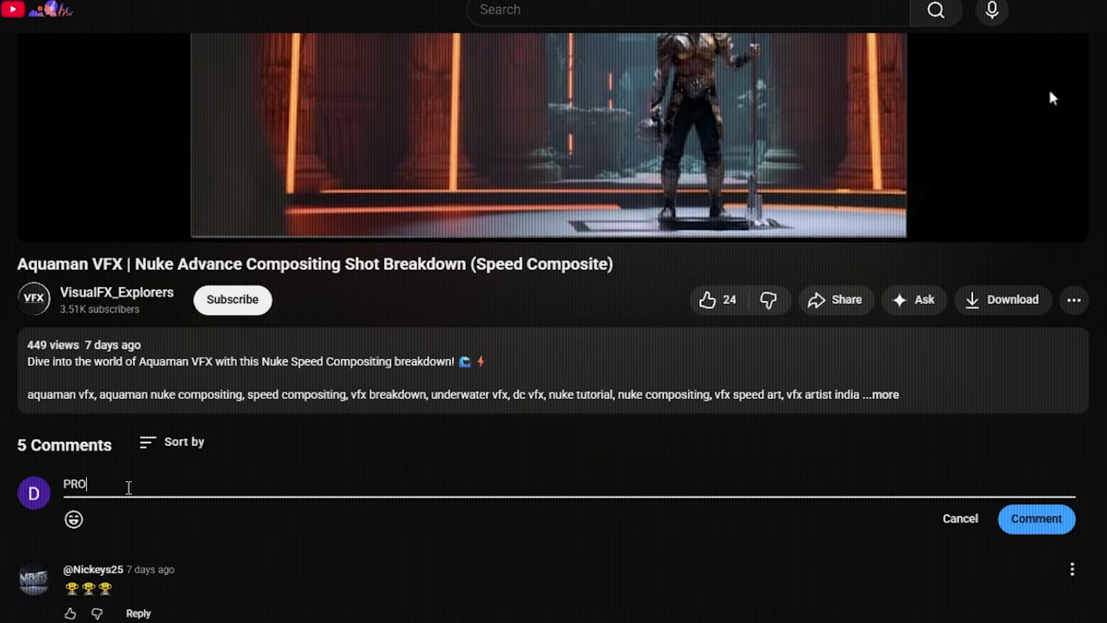
{"action": "type", "text": "JECT FILES"}
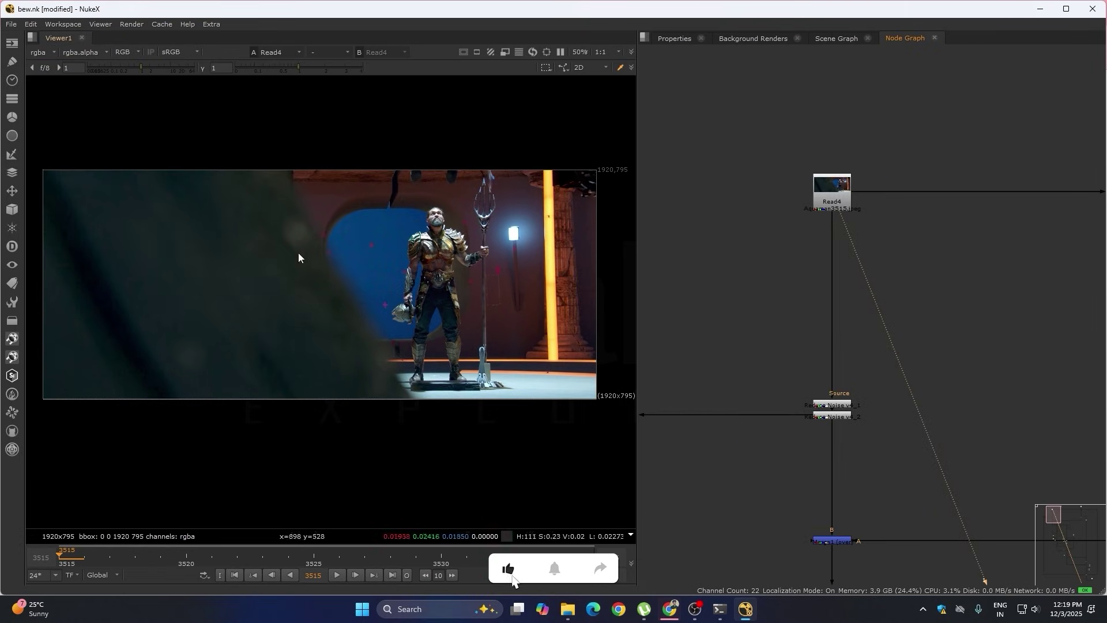
In NukeX, examine the Read4 plate, including the blue screen opening, tracking markers and the character's edges
{"action": "middle_click_drag", "start_coordinate": [224, 307], "coordinate": [243, 305]}
{"action": "left_click_drag", "start_coordinate": [39, 150], "coordinate": [336, 437]}
{"action": "scroll", "coordinate": [303, 305], "scroll_direction": "down", "scroll_amount": 1}
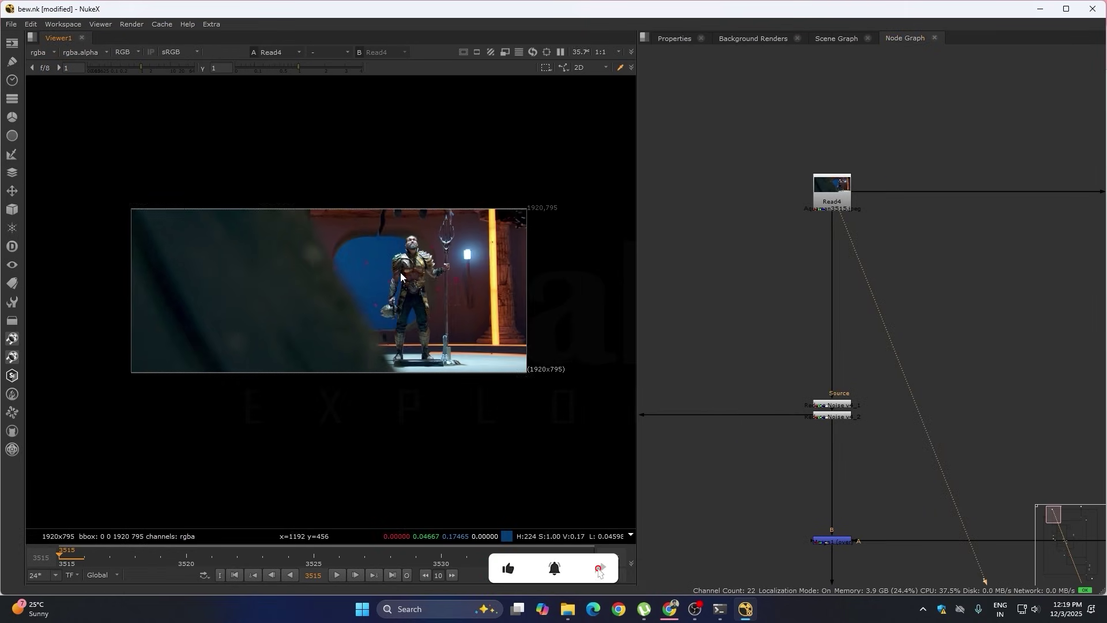
{"action": "scroll", "coordinate": [531, 218], "scroll_direction": "up", "scroll_amount": 2}
{"action": "scroll", "coordinate": [467, 199], "scroll_direction": "down", "scroll_amount": 2}
{"action": "scroll", "coordinate": [387, 275], "scroll_direction": "up", "scroll_amount": 2}
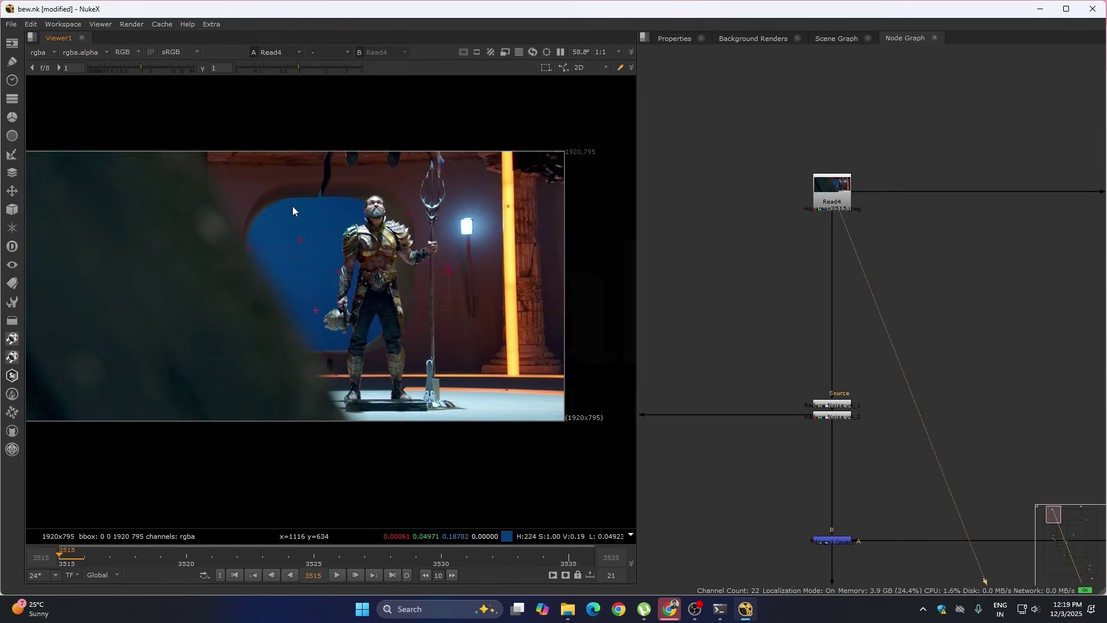
{"action": "scroll", "coordinate": [323, 211], "scroll_direction": "down", "scroll_amount": 2}
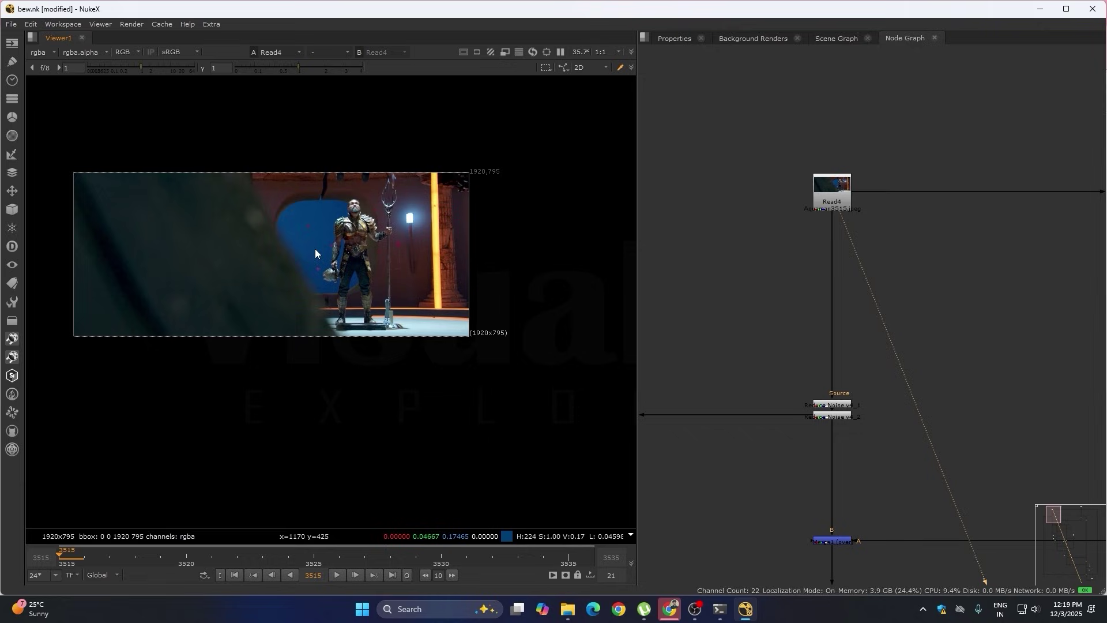
{"action": "scroll", "coordinate": [314, 242], "scroll_direction": "up", "scroll_amount": 1}
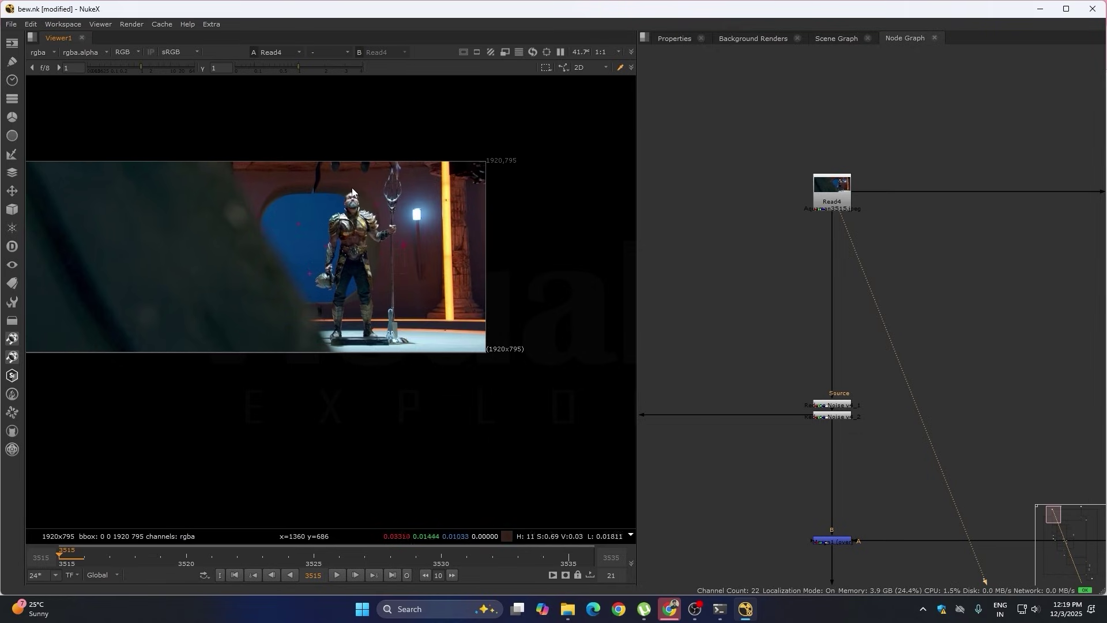
{"action": "left_click_drag", "start_coordinate": [352, 186], "coordinate": [395, 345], "text": "ctrl+shift"}
{"action": "left_click_drag", "start_coordinate": [340, 132], "coordinate": [422, 402], "text": "ctrl+shift"}
{"action": "scroll", "coordinate": [791, 326], "scroll_direction": "down", "scroll_amount": 2}
View the denoised plate from the Reduce Noise nodes below Read4 and inspect the character
{"action": "left_click_drag", "start_coordinate": [751, 334], "coordinate": [858, 428]}
{"action": "scroll", "coordinate": [820, 410], "scroll_direction": "up", "scroll_amount": 2}
{"action": "scroll", "coordinate": [819, 402], "scroll_direction": "down", "scroll_amount": 5}
{"action": "middle_click_drag", "start_coordinate": [805, 365], "coordinate": [783, 280]}
{"action": "scroll", "coordinate": [405, 248], "scroll_direction": "down", "scroll_amount": 1}
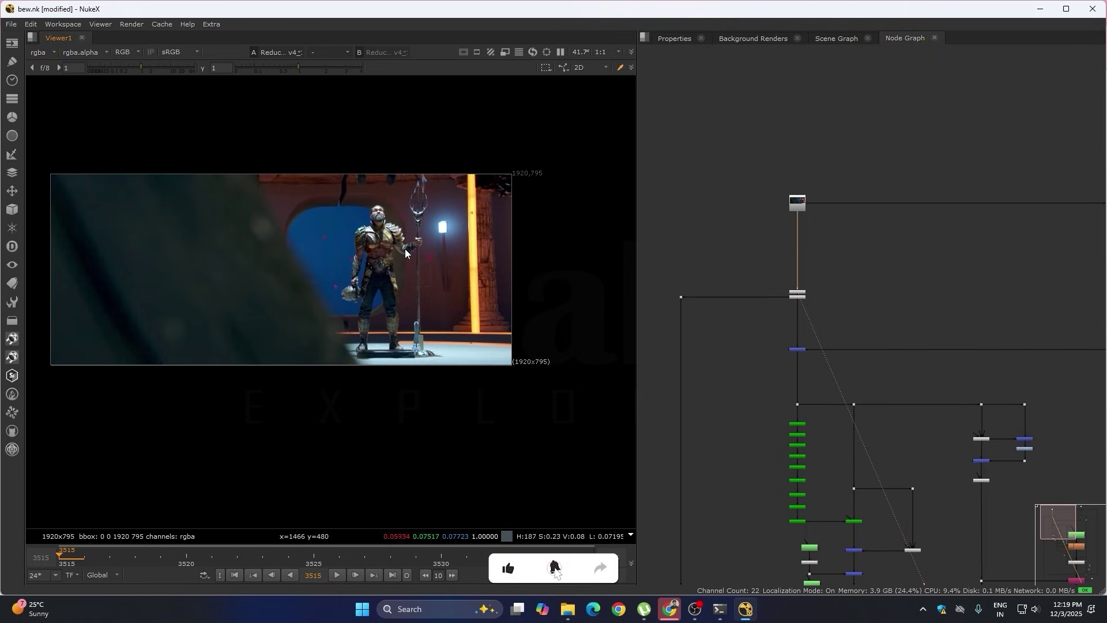
{"action": "scroll", "coordinate": [405, 248], "scroll_direction": "up", "scroll_amount": 2}
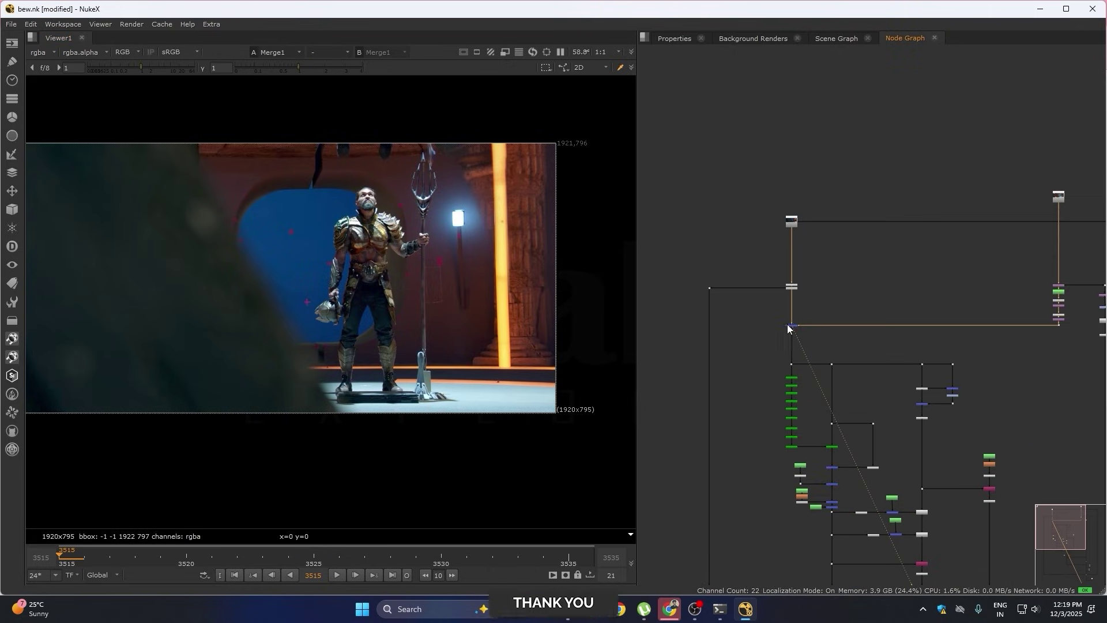
Follow the Merge1 A input to its branch and view the Read node feeding it
{"action": "scroll", "coordinate": [790, 340], "scroll_direction": "up", "scroll_amount": 6}
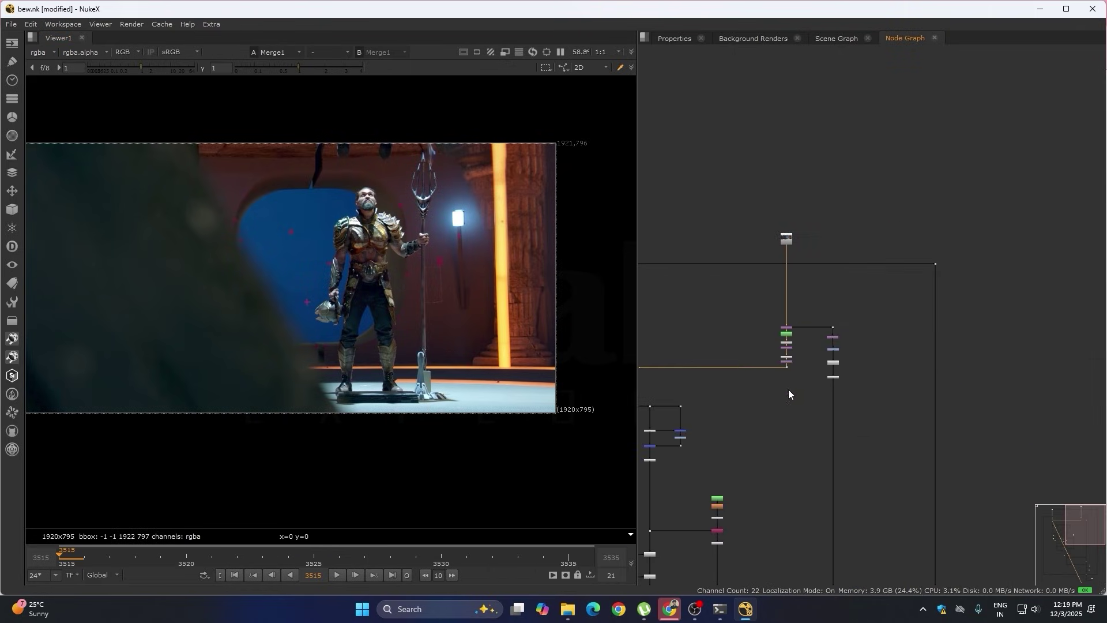
{"action": "scroll", "coordinate": [792, 342], "scroll_direction": "down", "scroll_amount": 5}
{"action": "left_click", "coordinate": [786, 199]}
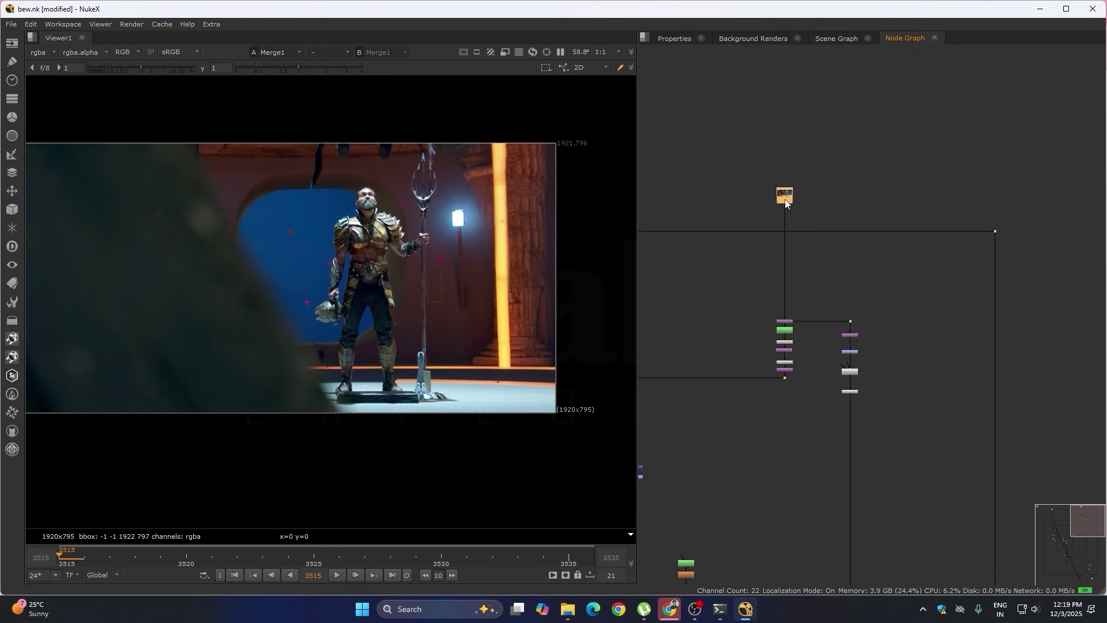
{"action": "key", "text": "1"}
{"action": "left_click", "coordinate": [705, 203]}
Review the column patch branch node by node, viewing the Premult1, Transform1 and Crop1 outputs
{"action": "scroll", "coordinate": [789, 349], "scroll_direction": "up", "scroll_amount": 6}
{"action": "left_click", "coordinate": [789, 327], "text": "ctrl+shift"}
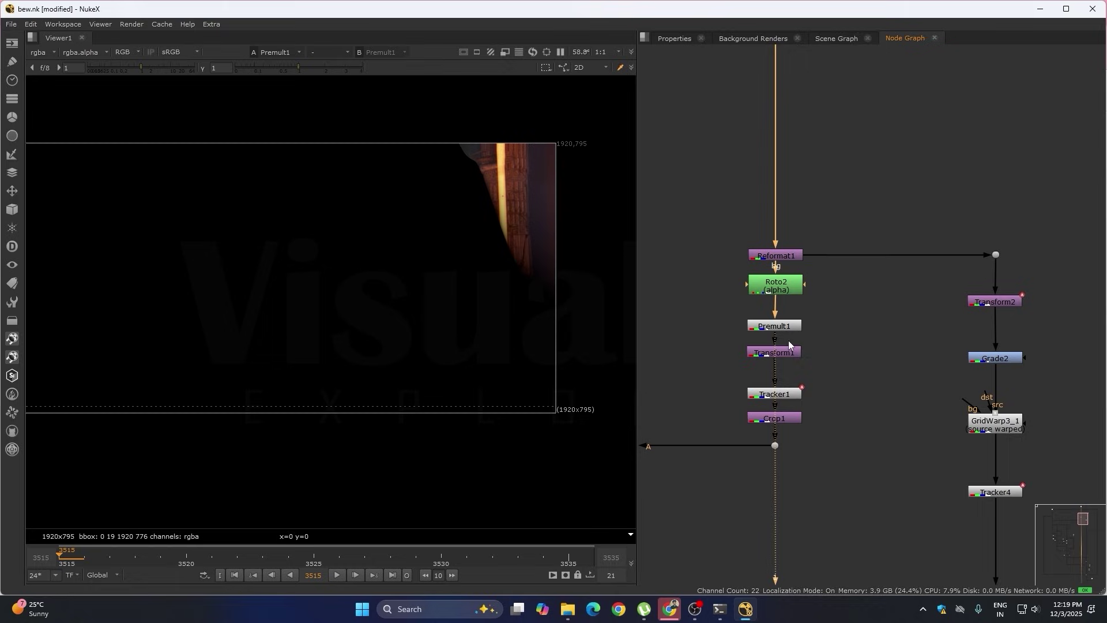
{"action": "left_click", "coordinate": [790, 352], "text": "ctrl+shift"}
{"action": "left_click", "coordinate": [775, 418]}
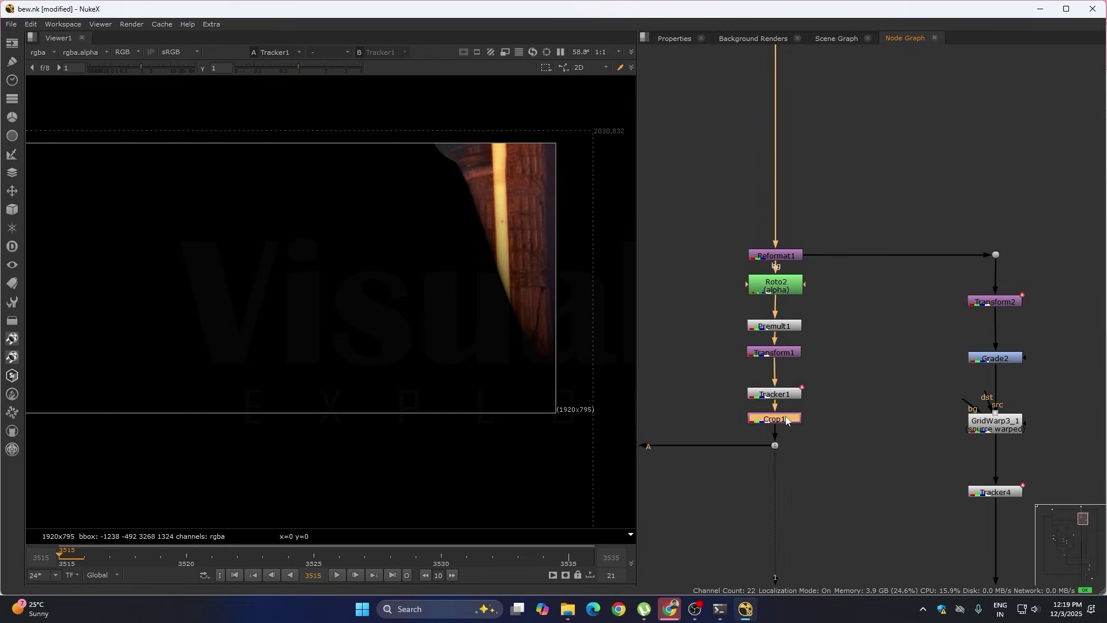
{"action": "key", "text": "1"}
Return to the main branch and view the Merge1 output with the patch over the plate
{"action": "scroll", "coordinate": [888, 390], "scroll_direction": "down", "scroll_amount": 5}
{"action": "middle_click_drag", "start_coordinate": [857, 366], "coordinate": [953, 378]}
{"action": "middle_click_drag", "start_coordinate": [649, 383], "coordinate": [960, 394]}
{"action": "scroll", "coordinate": [877, 413], "scroll_direction": "up", "scroll_amount": 3}
{"action": "left_click", "coordinate": [870, 394], "text": "ctrl+shift"}
{"action": "scroll", "coordinate": [452, 263], "scroll_direction": "down", "scroll_amount": 4}
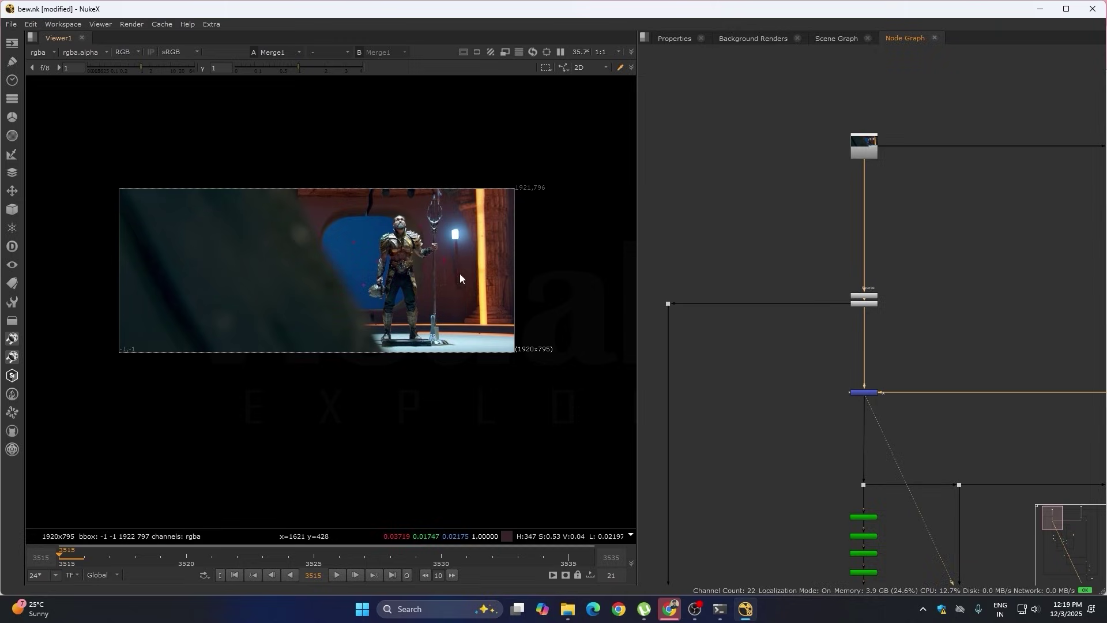
View the output of the first IBKColour node in the stacked keying chain below Merge1
{"action": "middle_click_drag", "start_coordinate": [804, 373], "coordinate": [766, 277]}
{"action": "scroll", "coordinate": [774, 388], "scroll_direction": "down", "scroll_amount": 3}
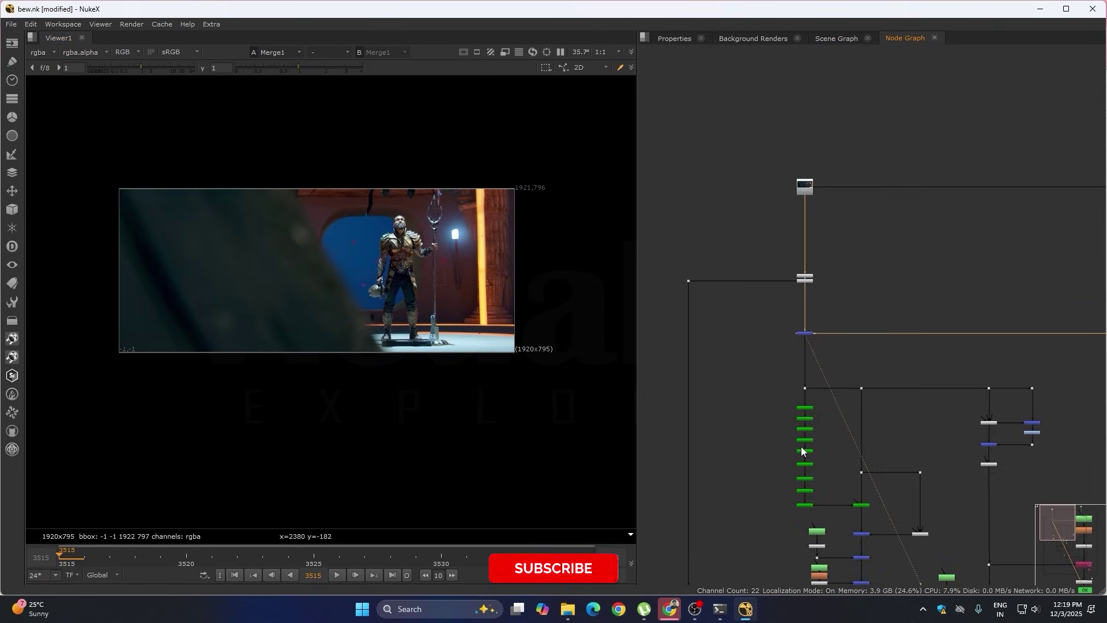
{"action": "middle_click_drag", "start_coordinate": [801, 446], "coordinate": [772, 344]}
{"action": "scroll", "coordinate": [767, 329], "scroll_direction": "up", "scroll_amount": 5}
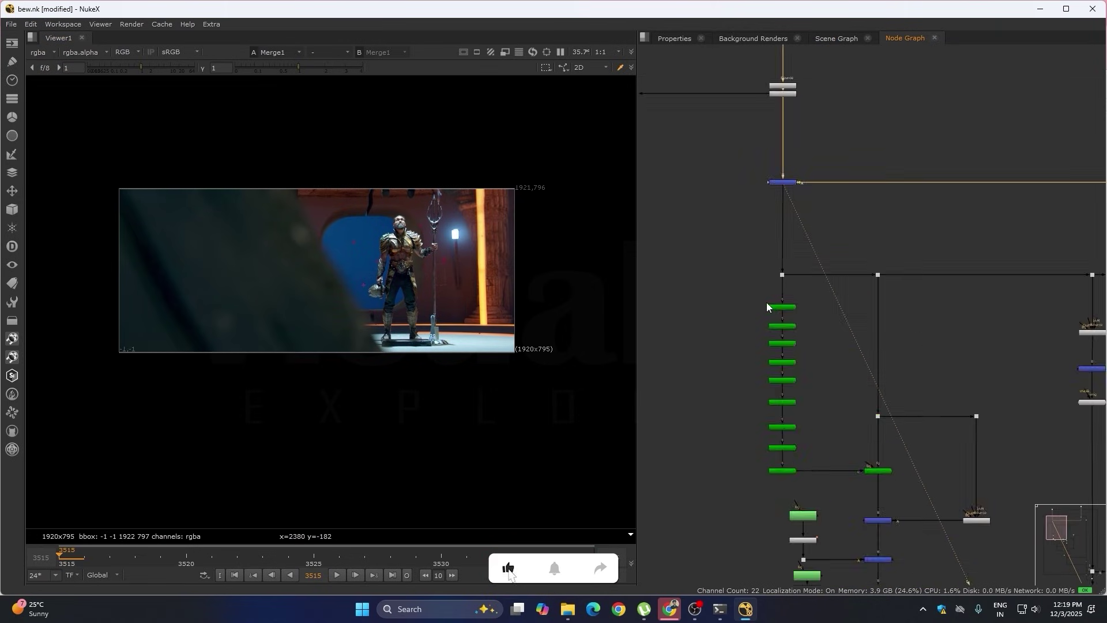
{"action": "left_click", "coordinate": [787, 313], "text": "ctrl+shift"}
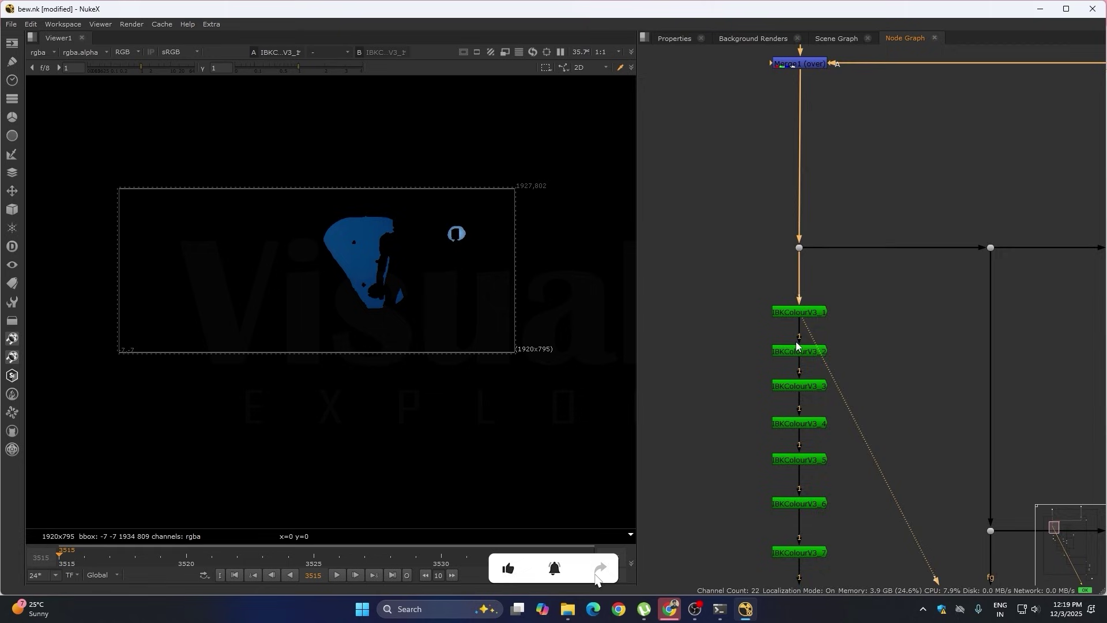
View the IBKGizmo output at the end of the IBKColour stack and inspect the keyed character
{"action": "scroll", "coordinate": [811, 519], "scroll_direction": "down", "scroll_amount": 4}
{"action": "middle_click_drag", "start_coordinate": [810, 519], "coordinate": [774, 398]}
{"action": "scroll", "coordinate": [742, 332], "scroll_direction": "up", "scroll_amount": 3}
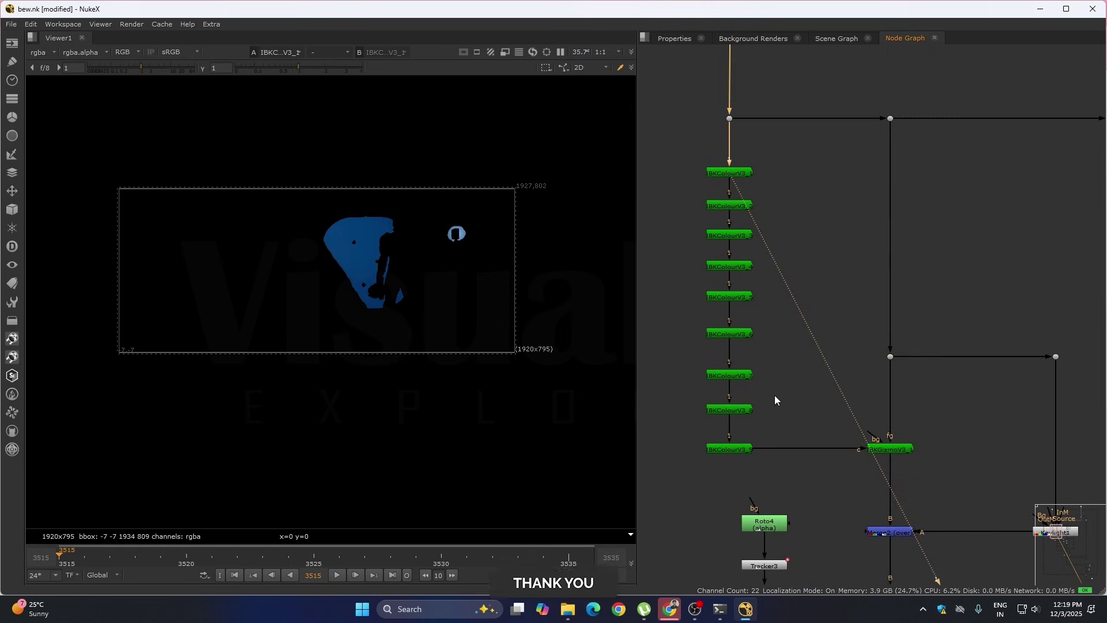
{"action": "left_click", "coordinate": [896, 448]}
{"action": "key", "text": "1"}
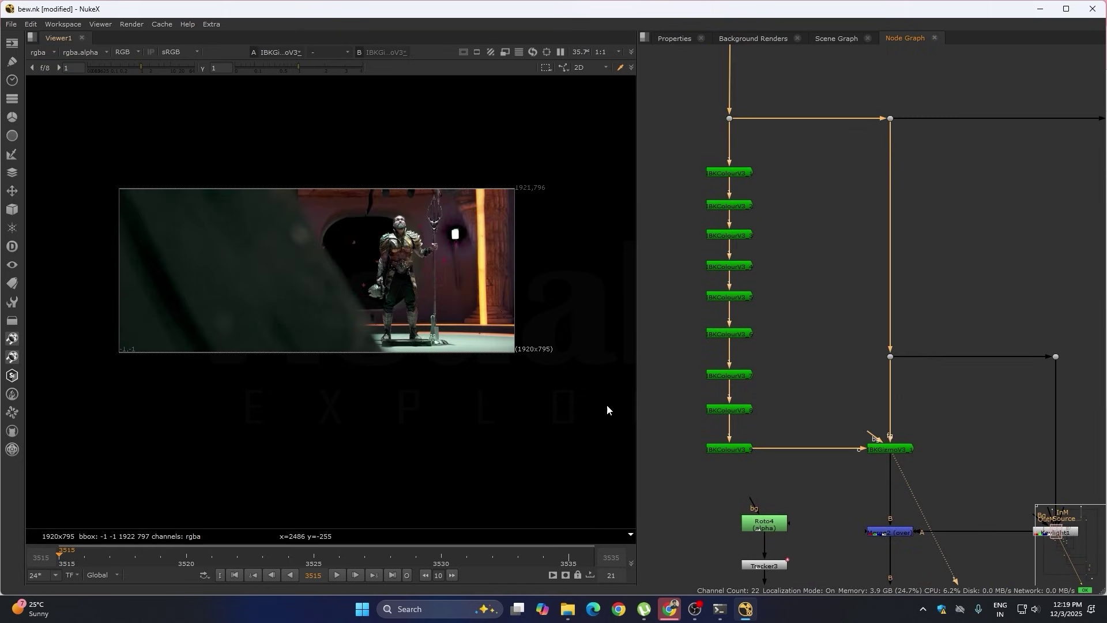
{"action": "scroll", "coordinate": [338, 254], "scroll_direction": "up", "scroll_amount": 1}
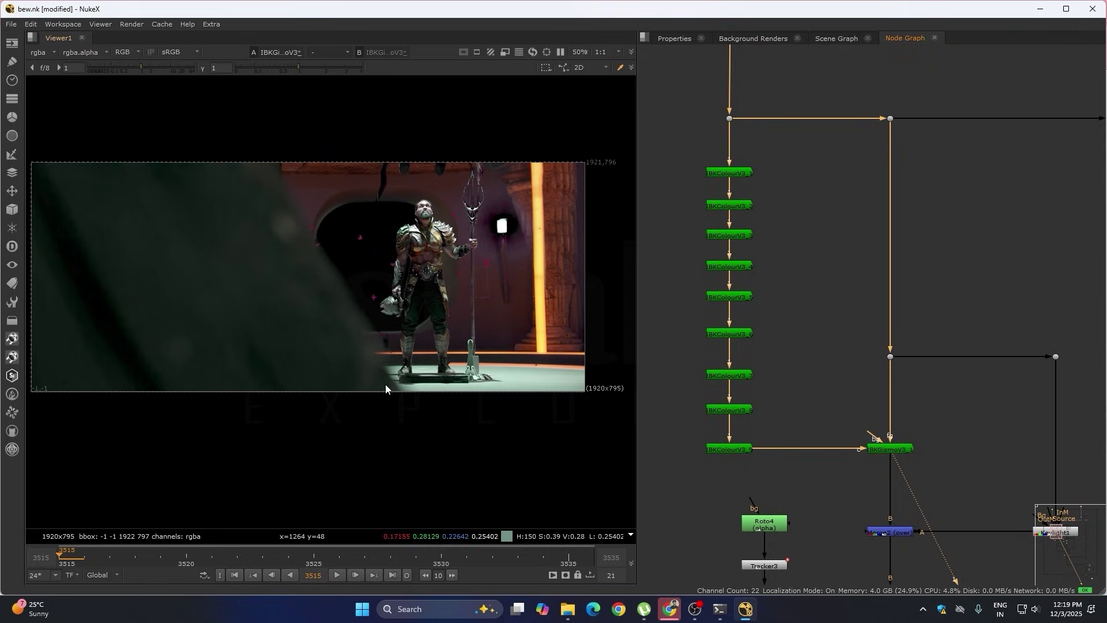
{"action": "scroll", "coordinate": [878, 490], "scroll_direction": "down", "scroll_amount": 1}
Create a backdrop around the selected IBKColour stack and the IBKGizmo node
{"action": "middle_click_drag", "start_coordinate": [878, 486], "coordinate": [803, 356]}
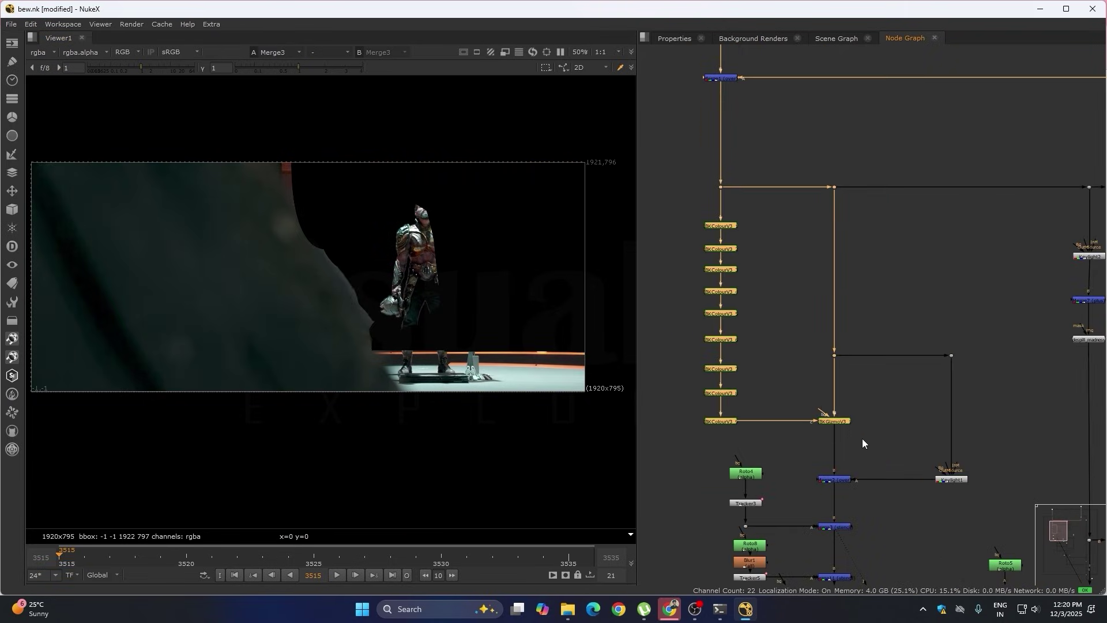
{"action": "right_click", "coordinate": [866, 434]}
{"action": "mouse_move", "coordinate": [898, 362]}
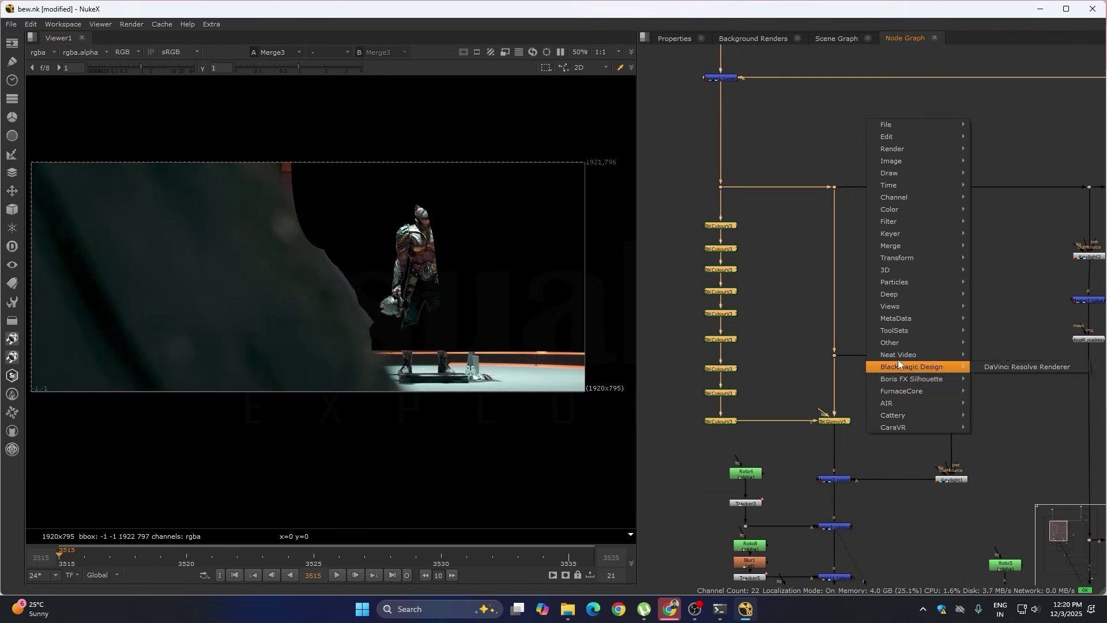
{"action": "mouse_move", "coordinate": [895, 340]}
{"action": "left_click", "coordinate": [987, 353]}
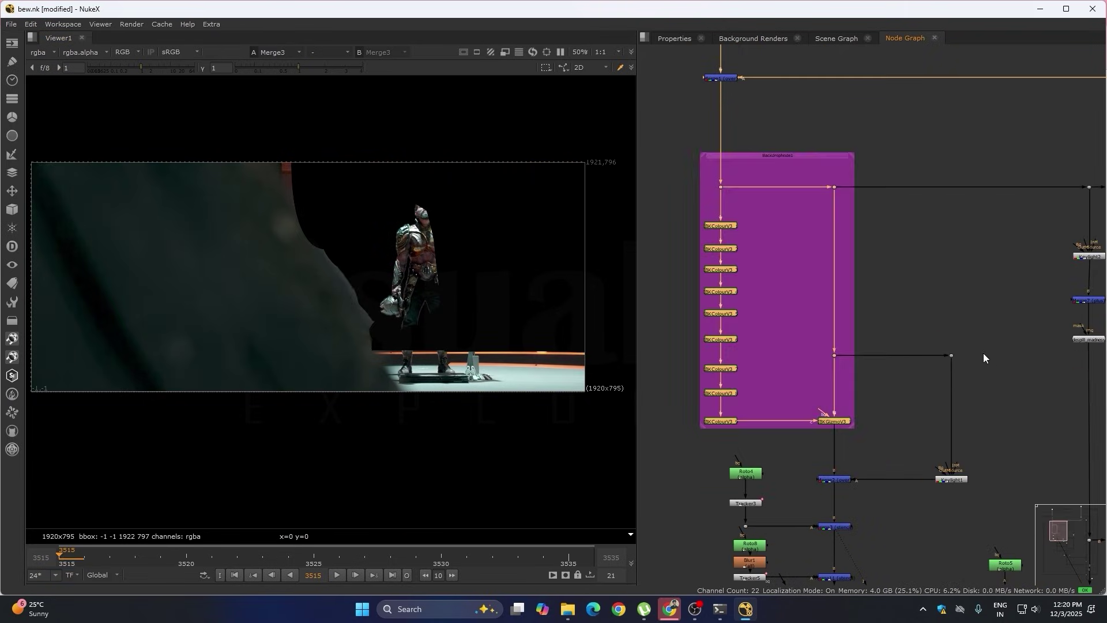
Label the IBK keying backdrop Soft Key and close its properties panel
{"action": "double_click", "coordinate": [753, 153]}
{"action": "left_click", "coordinate": [717, 119]}
{"action": "type", "text": "S"}
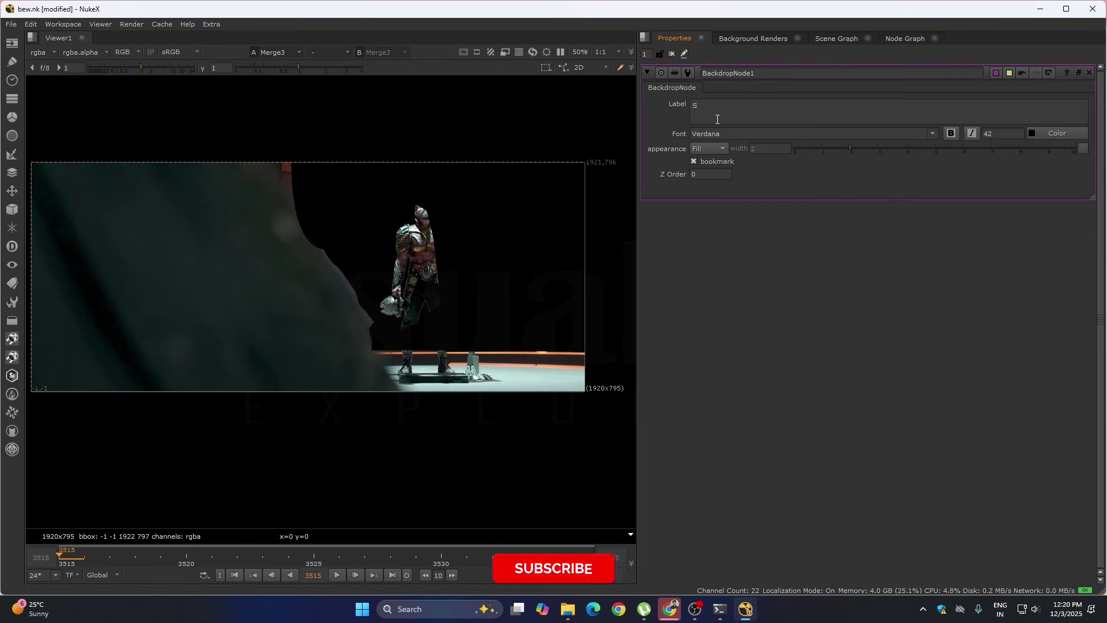
{"action": "type", "text": "oft Key"}
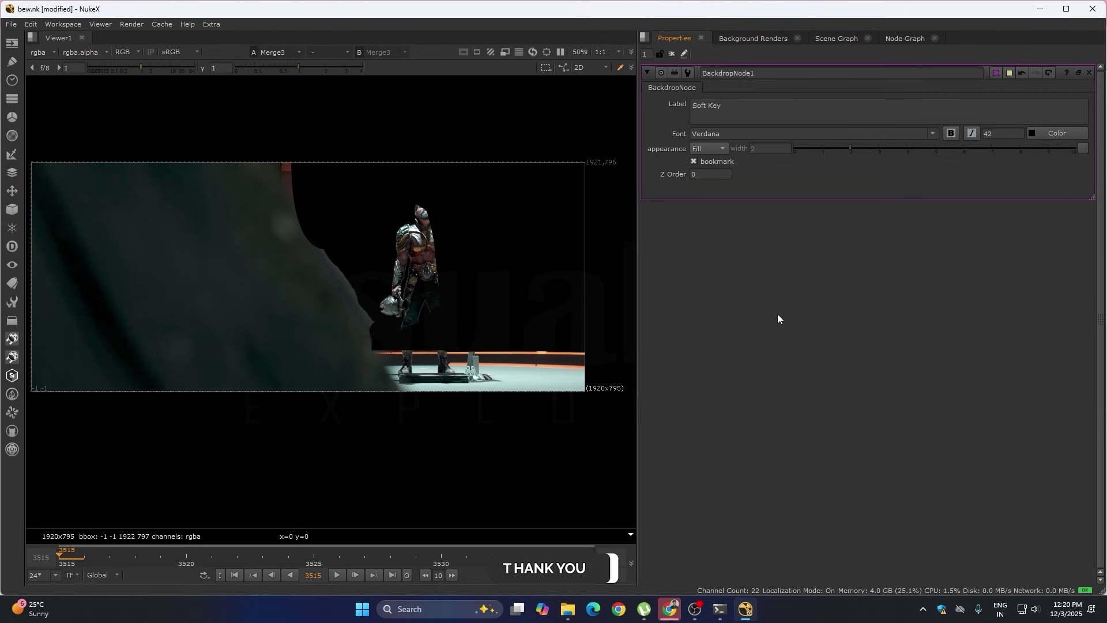
{"action": "left_click", "coordinate": [903, 38]}
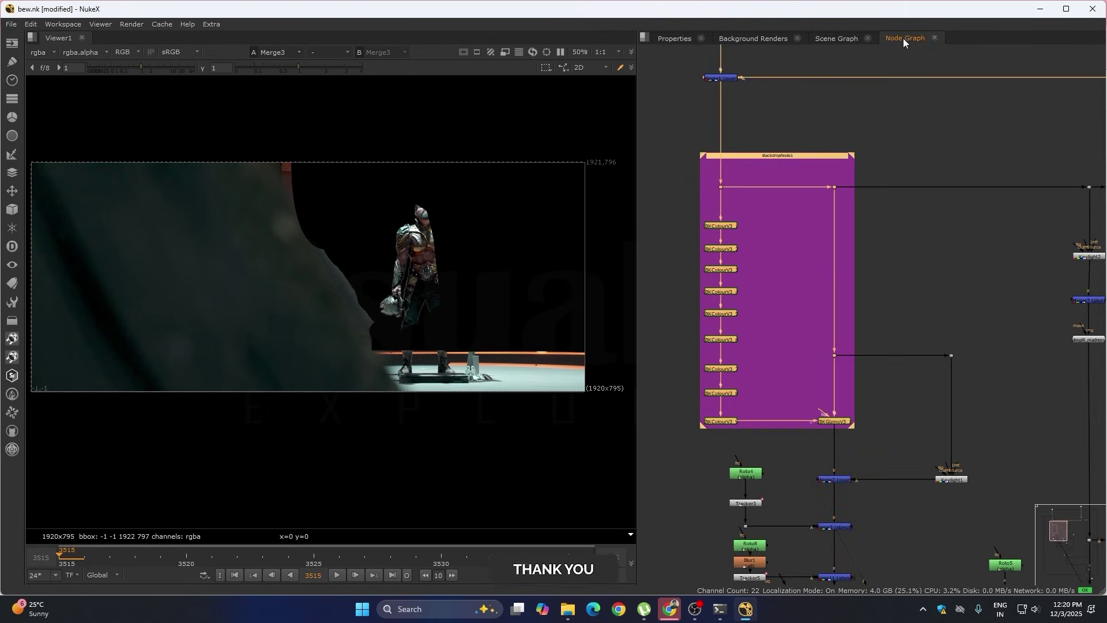
{"action": "middle_click_drag", "start_coordinate": [924, 431], "coordinate": [841, 310]}
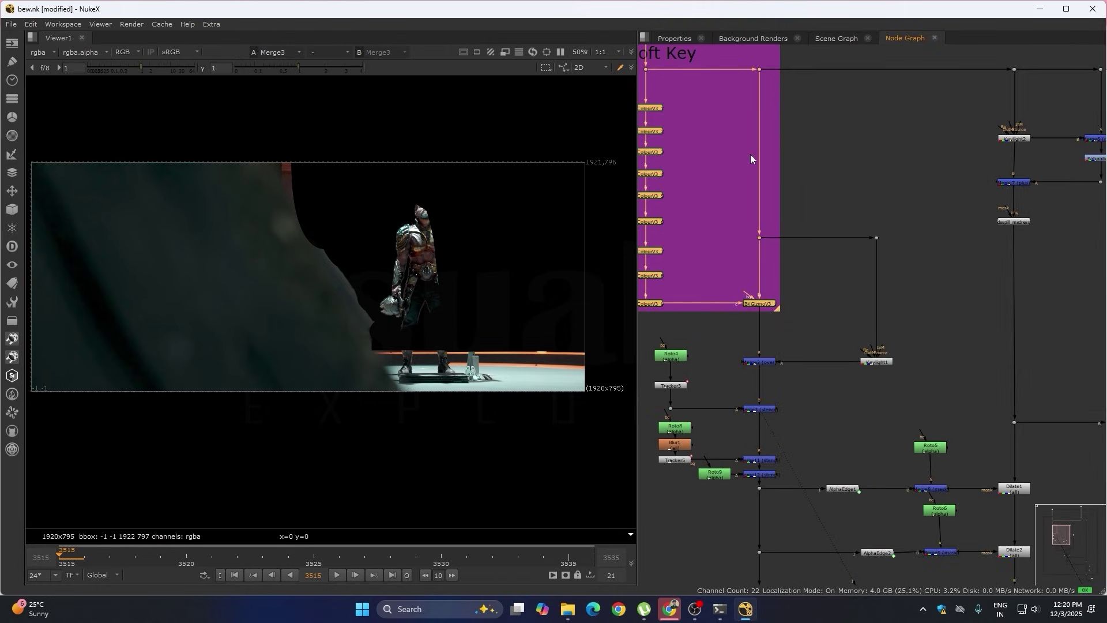
{"action": "left_click", "coordinate": [700, 39]}
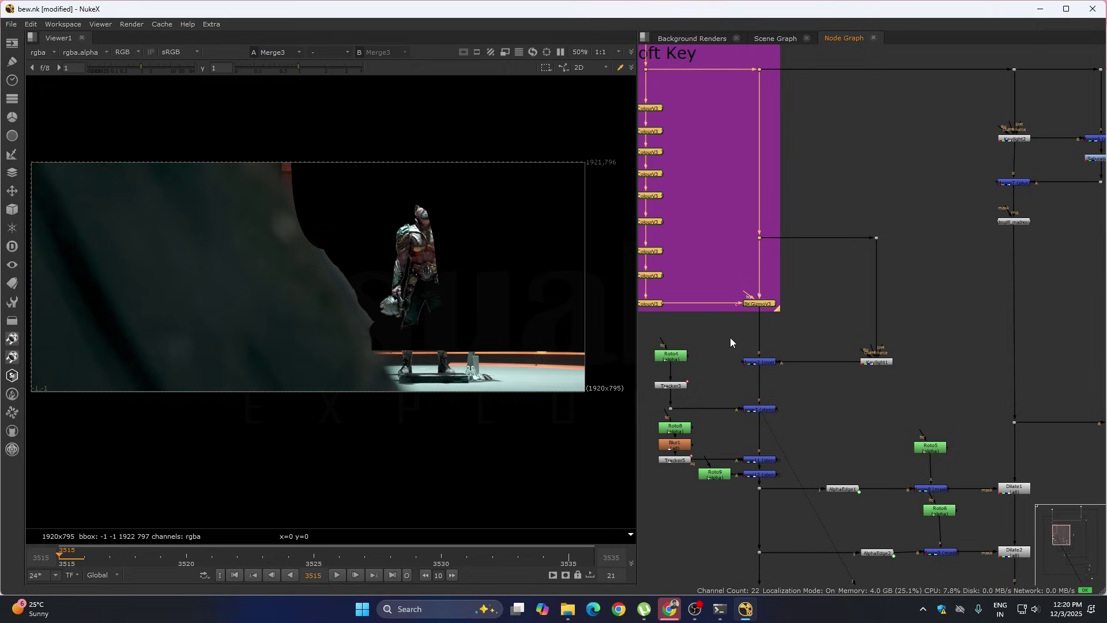
Create a second backdrop around the Keylight1, Merge2 and IBKGizmo nodes and label it hard key
{"action": "left_click_drag", "start_coordinate": [729, 222], "coordinate": [912, 381]}
{"action": "right_click", "coordinate": [914, 360]}
{"action": "left_click", "coordinate": [927, 360]}
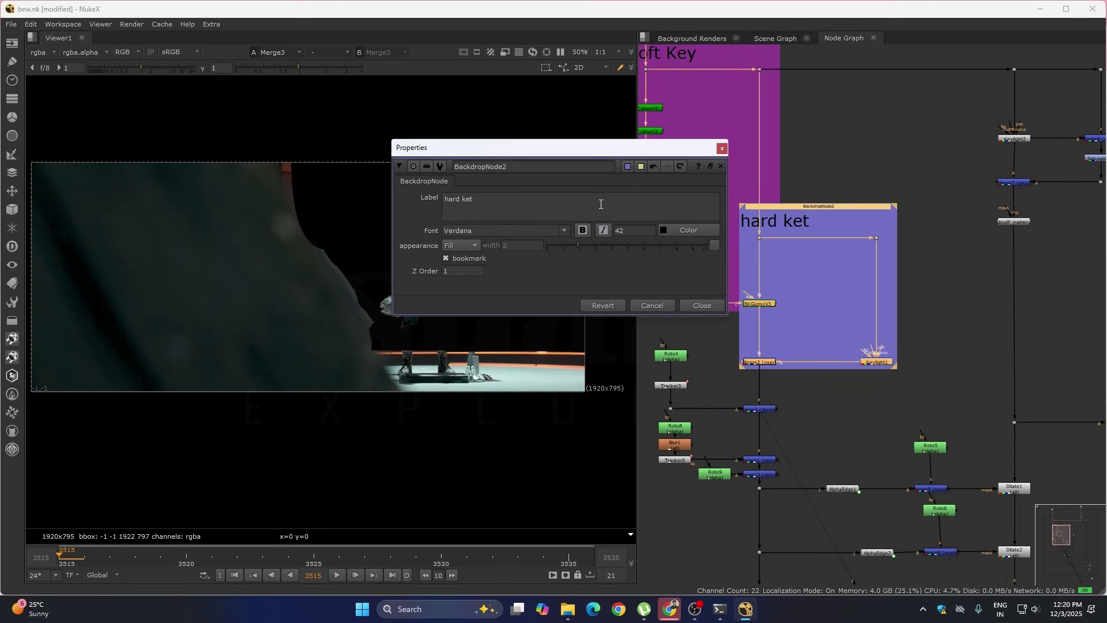
{"action": "key", "text": "BackSpace"}
{"action": "type", "text": "y"}
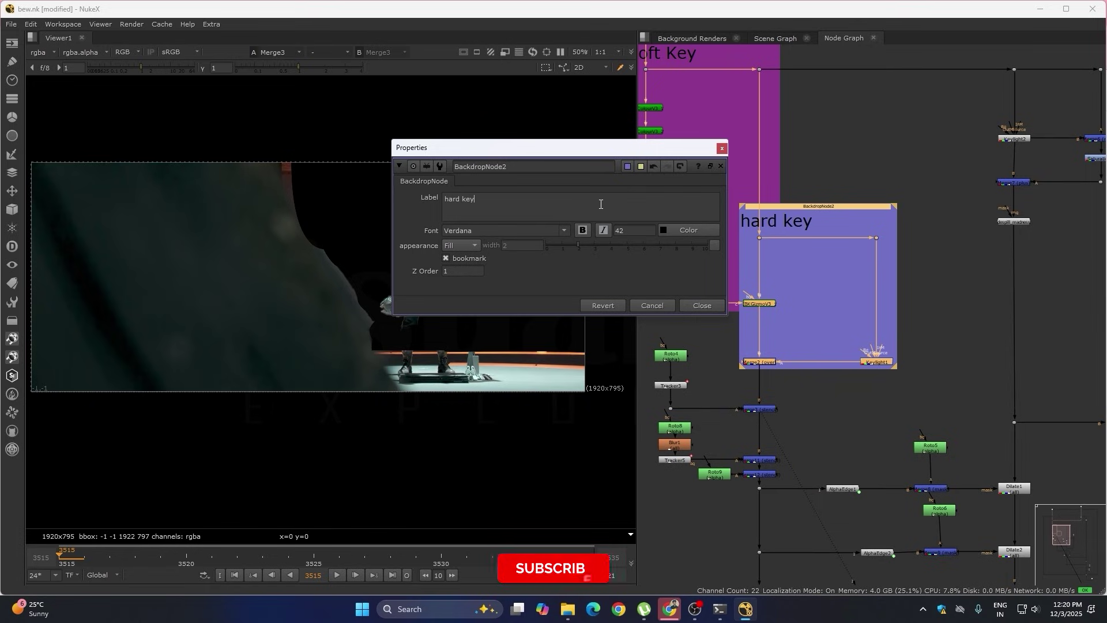
{"action": "left_click", "coordinate": [700, 306]}
View the Merge2 output that combines the soft and hard keys
{"action": "scroll", "coordinate": [781, 359], "scroll_direction": "up", "scroll_amount": 2}
{"action": "scroll", "coordinate": [769, 346], "scroll_direction": "down", "scroll_amount": 2}
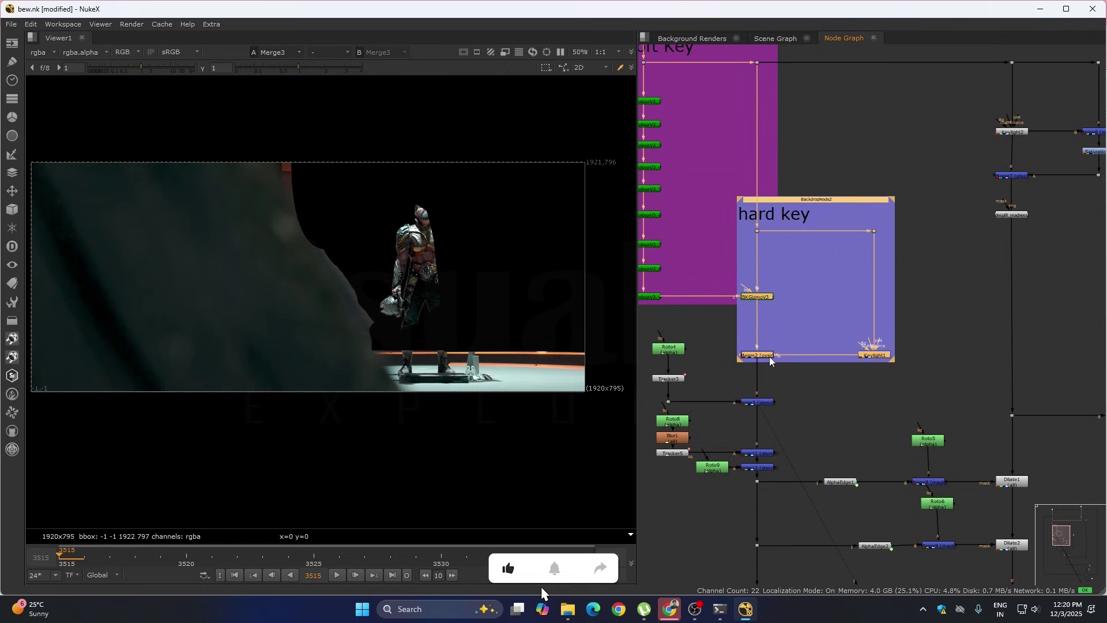
{"action": "left_click", "coordinate": [769, 358]}
{"action": "key", "text": "1"}
{"action": "middle_click_drag", "start_coordinate": [757, 385], "coordinate": [761, 321]}
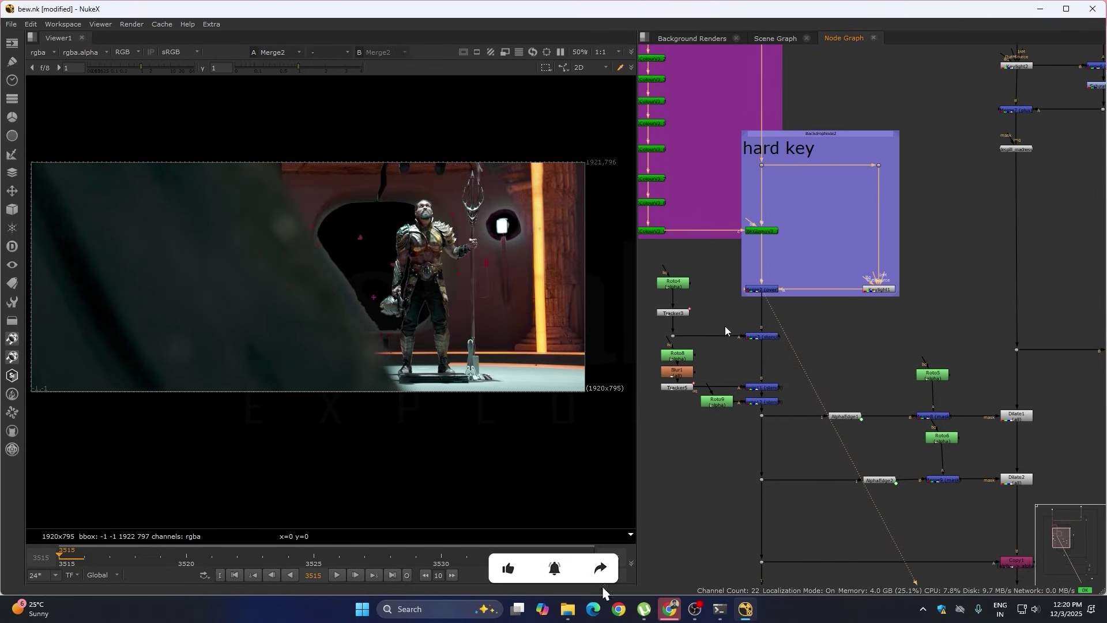
Check the key's alpha channel and move the Roto4 node down closer to Tracker3
{"action": "left_click_drag", "start_coordinate": [673, 283], "coordinate": [673, 289]}
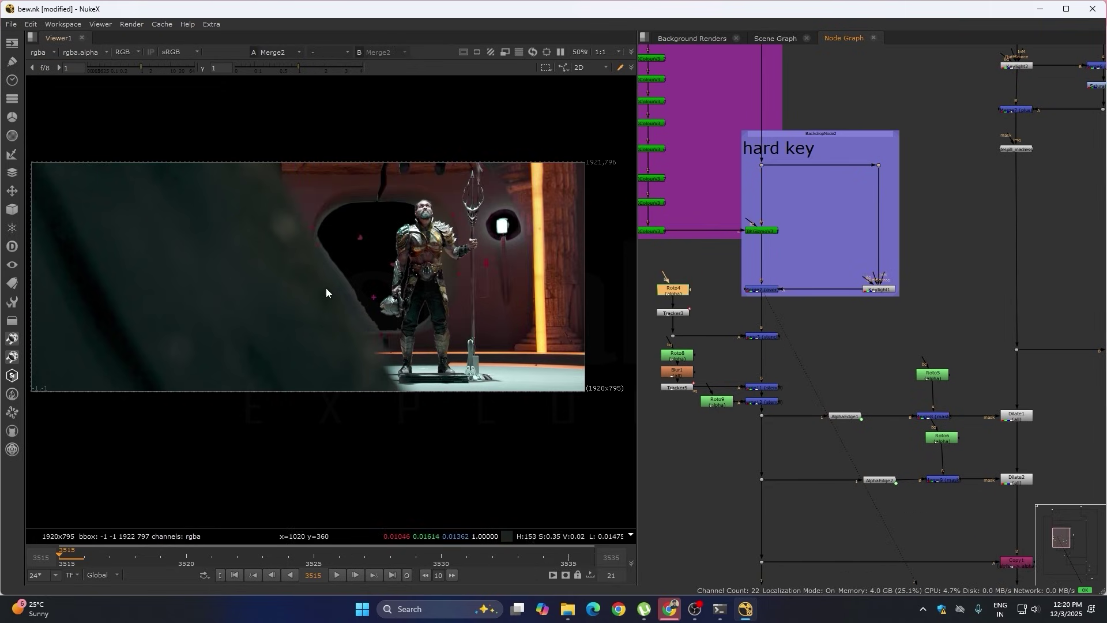
{"action": "key", "text": "a"}
{"action": "key", "text": "a"}
{"action": "scroll", "coordinate": [765, 331], "scroll_direction": "down", "scroll_amount": 3}
{"action": "scroll", "coordinate": [767, 340], "scroll_direction": "up", "scroll_amount": 5}
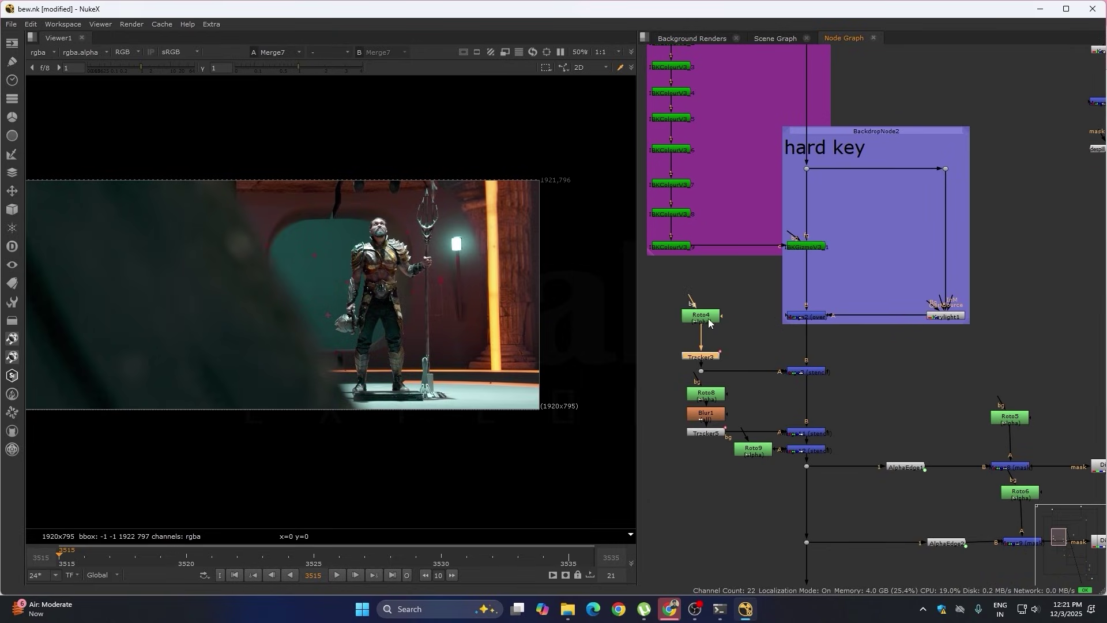
{"action": "left_click_drag", "start_coordinate": [701, 316], "coordinate": [702, 333]}
{"action": "scroll", "coordinate": [710, 330], "scroll_direction": "down", "scroll_amount": 1}
{"action": "middle_click_drag", "start_coordinate": [787, 398], "coordinate": [801, 322]}
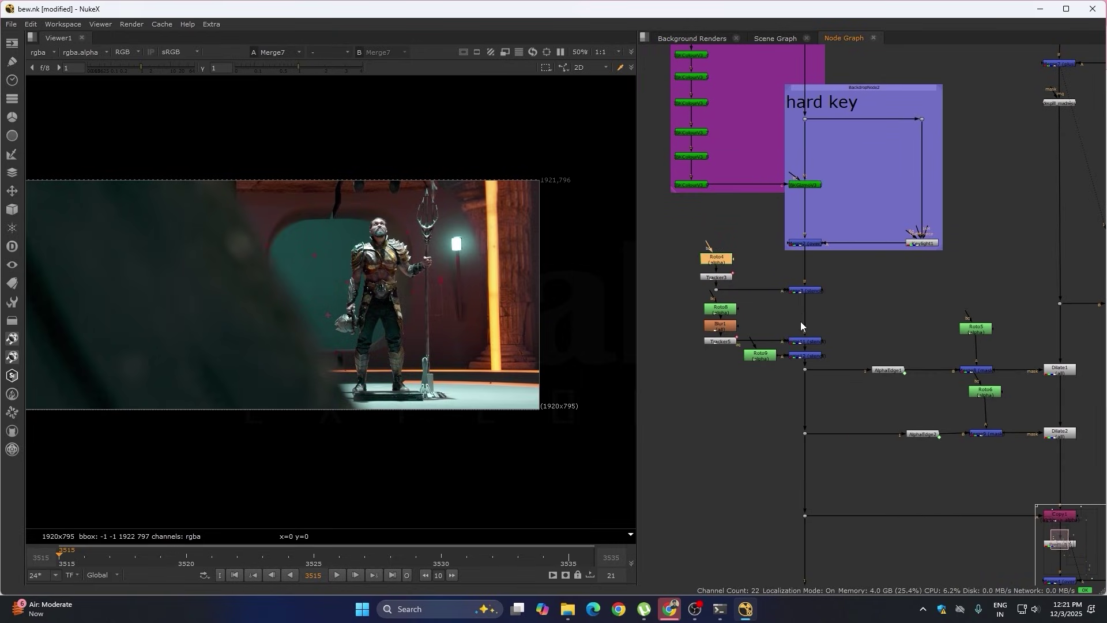
Create a backdrop around the roto, tracker and stencil merge nodes below the hard key and label it Garbage
{"action": "left_click_drag", "start_coordinate": [656, 251], "coordinate": [836, 366]}
{"action": "right_click", "coordinate": [838, 351]}
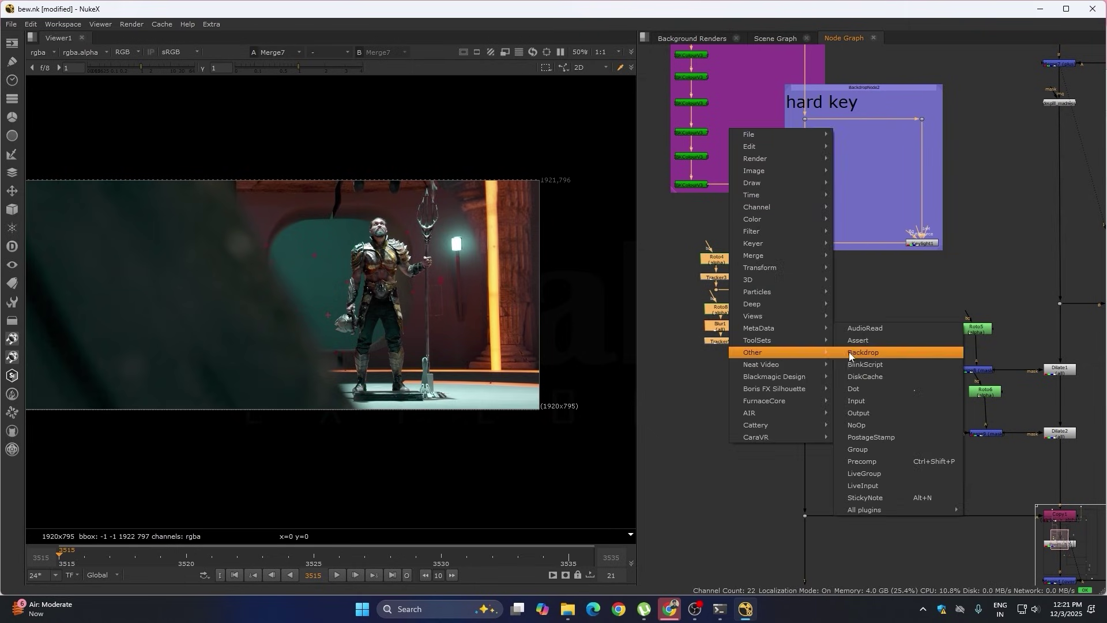
{"action": "left_click", "coordinate": [859, 351]}
{"action": "scroll", "coordinate": [749, 236], "scroll_direction": "up", "scroll_amount": 3}
{"action": "double_click", "coordinate": [731, 219]}
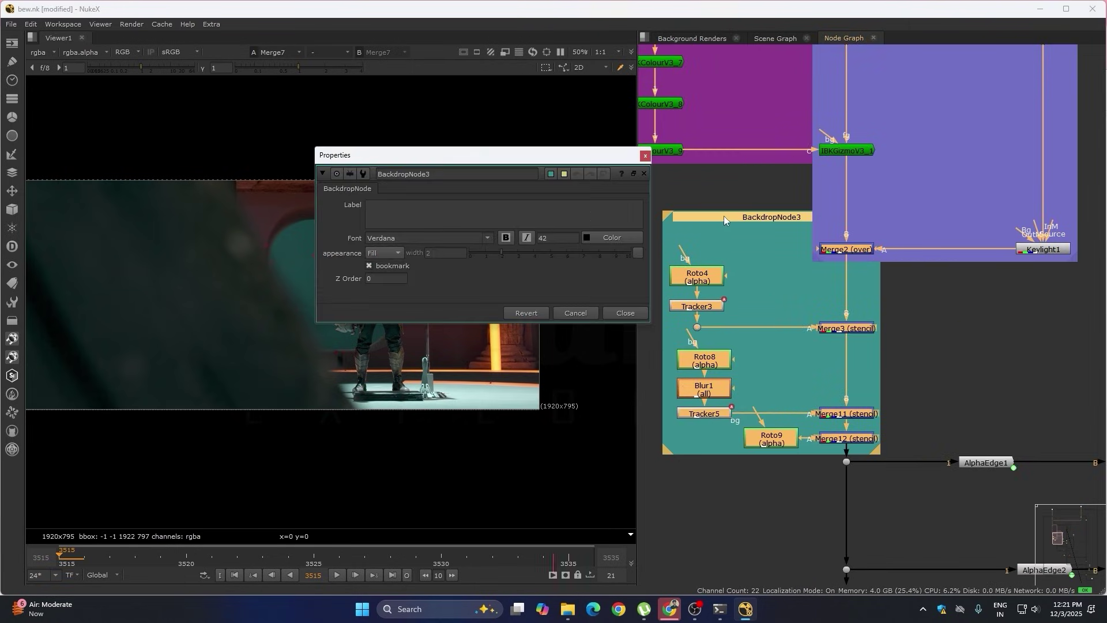
{"action": "left_click", "coordinate": [563, 216]}
{"action": "type", "text": "Gar"}
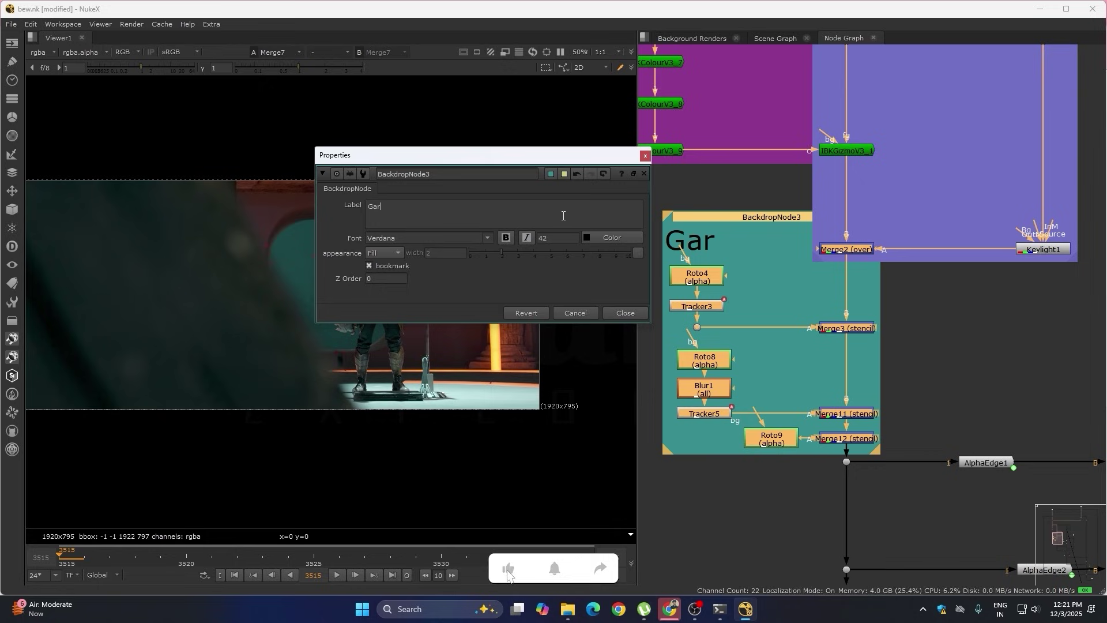
{"action": "type", "text": "bage"}
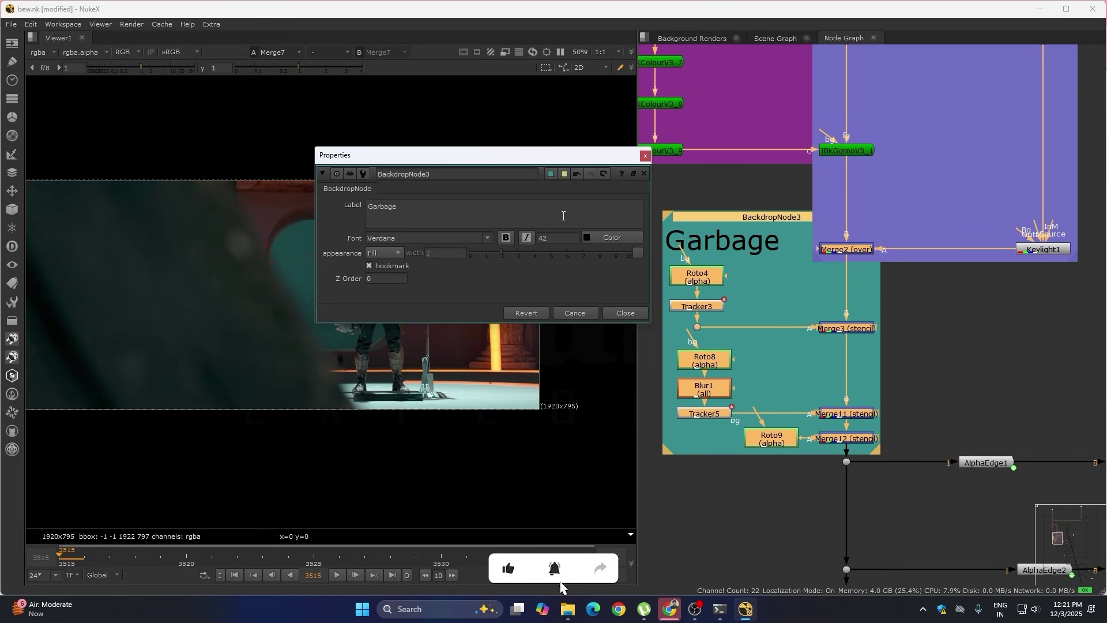
Inspect the Roto4 and Roto8 shapes and the Merge12 output, closing the open properties panels
{"action": "double_click", "coordinate": [697, 277]}
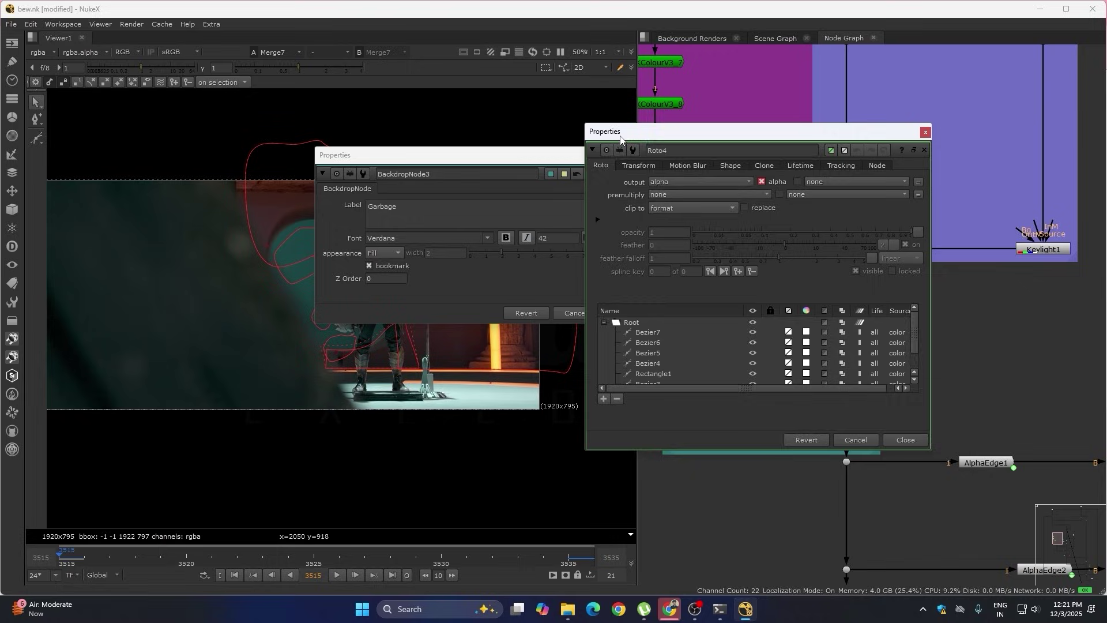
{"action": "left_click_drag", "start_coordinate": [620, 137], "coordinate": [346, 433]}
{"action": "left_click", "coordinate": [656, 157]}
{"action": "left_click", "coordinate": [1007, 131]}
{"action": "double_click", "coordinate": [705, 360]}
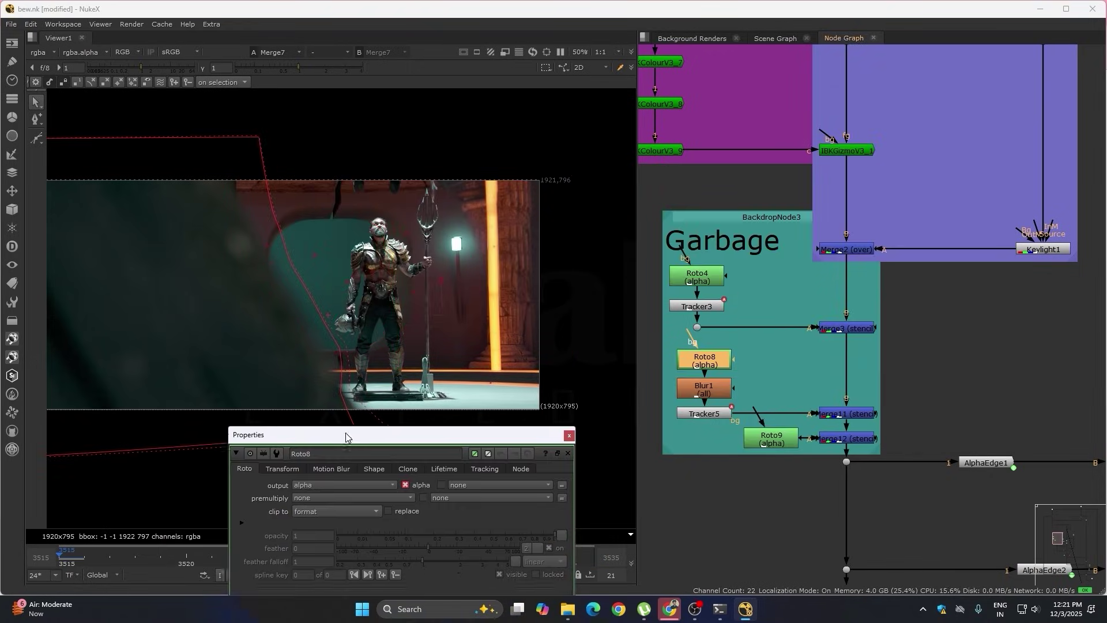
{"action": "left_click_drag", "start_coordinate": [346, 434], "coordinate": [344, 441]}
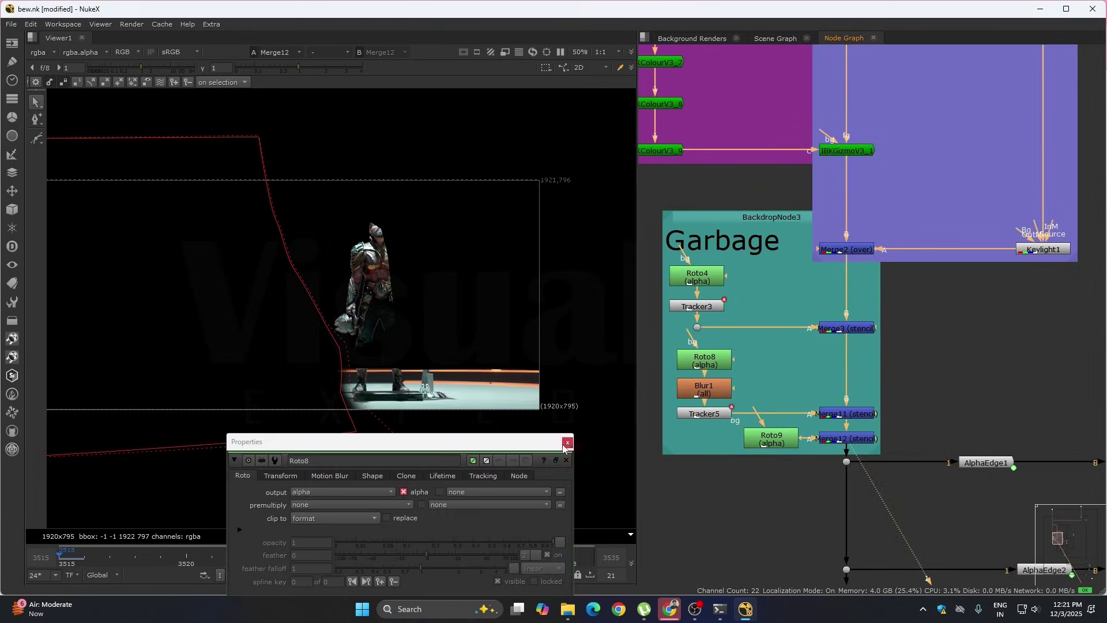
{"action": "left_click", "coordinate": [567, 442]}
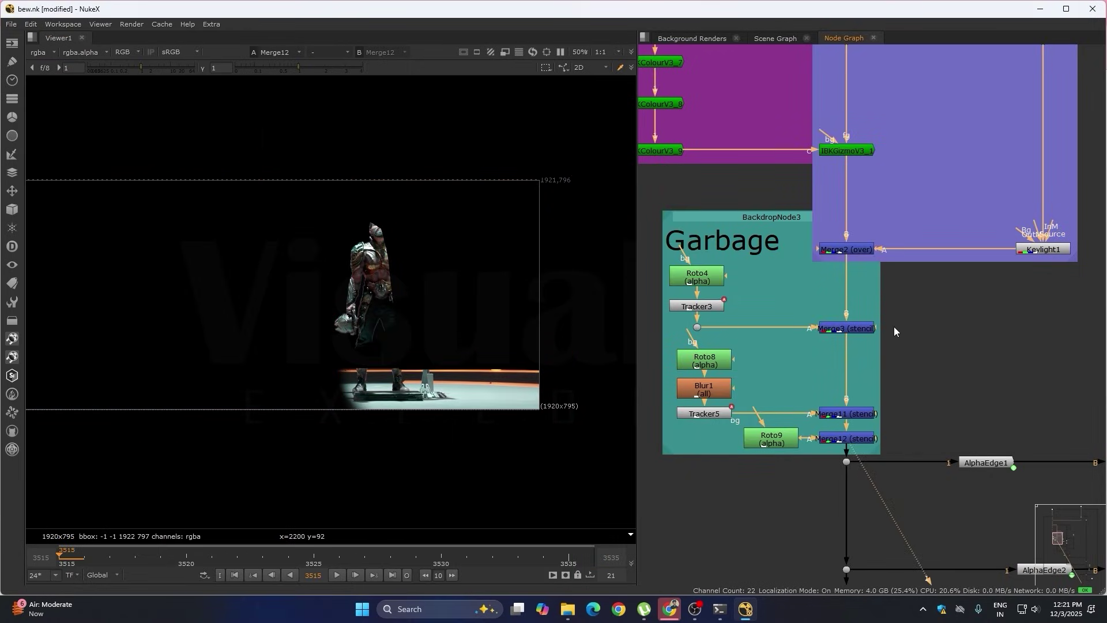
View the original plate at the dot that feeds the Keylight2 branch
{"action": "scroll", "coordinate": [864, 347], "scroll_direction": "down", "scroll_amount": 3}
{"action": "middle_click_drag", "start_coordinate": [843, 373], "coordinate": [813, 394]}
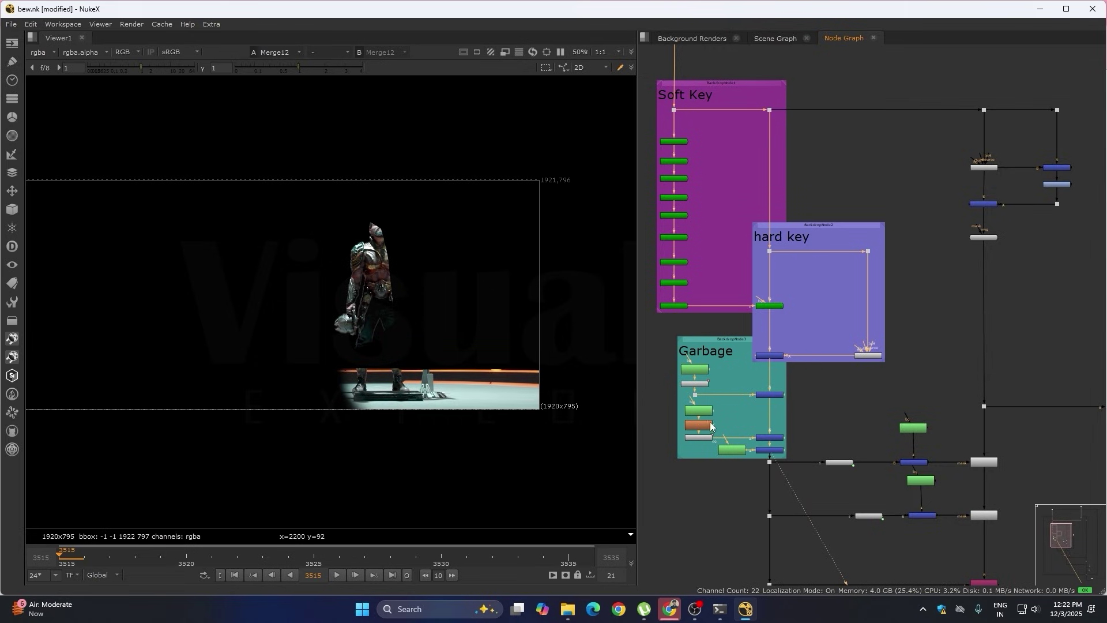
{"action": "middle_click_drag", "start_coordinate": [912, 190], "coordinate": [833, 317]}
{"action": "scroll", "coordinate": [837, 300], "scroll_direction": "up", "scroll_amount": 3}
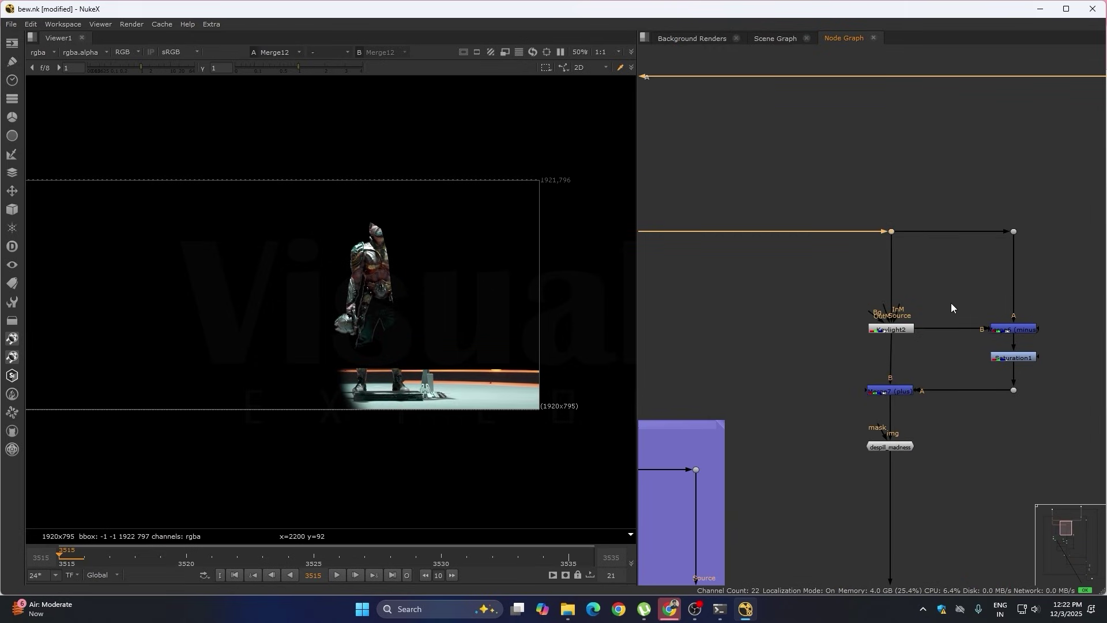
{"action": "key", "text": "1"}
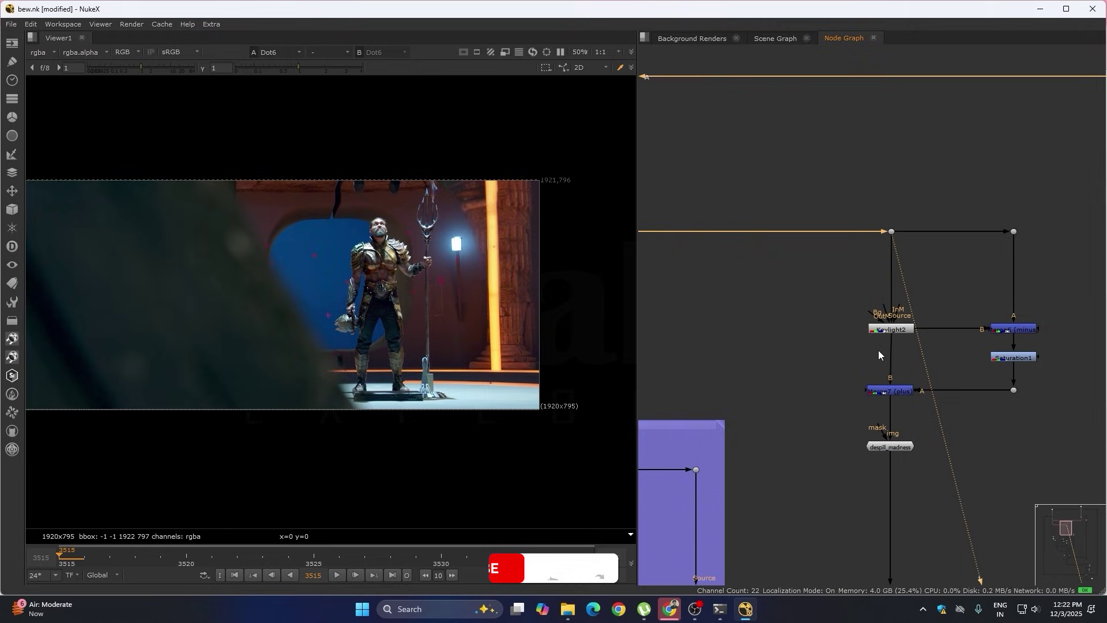
Create a backdrop around the nodes from Keylight2 to despill_madness, label it Despill and close its properties
{"action": "middle_click_drag", "start_coordinate": [877, 351], "coordinate": [815, 302]}
{"action": "left_click_drag", "start_coordinate": [754, 148], "coordinate": [1008, 361]}
{"action": "right_click", "coordinate": [1008, 361]}
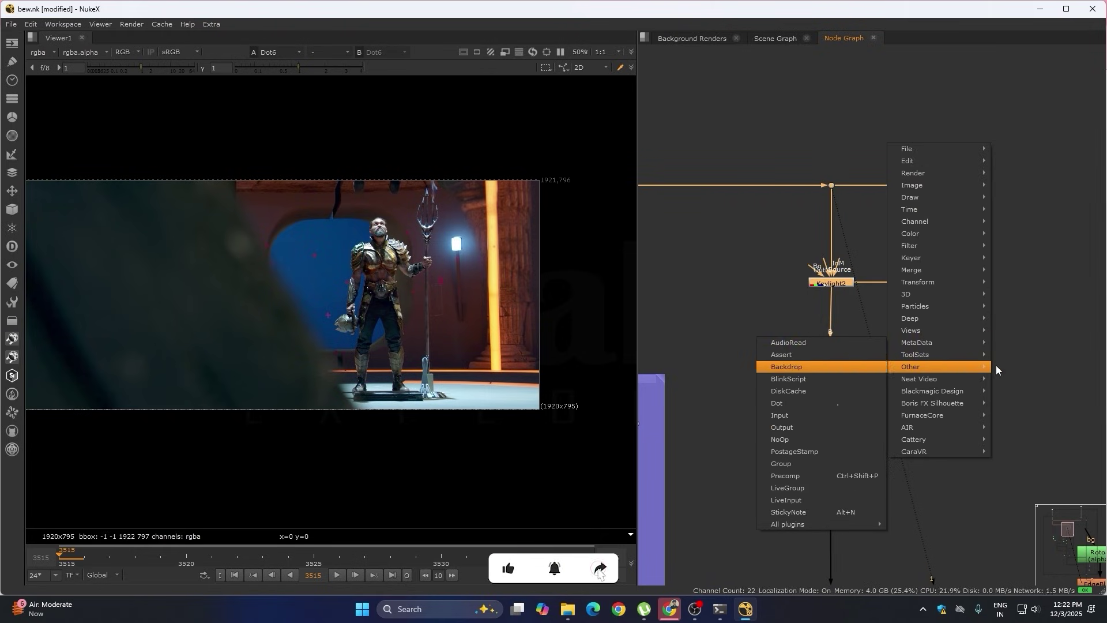
{"action": "left_click", "coordinate": [787, 391]}
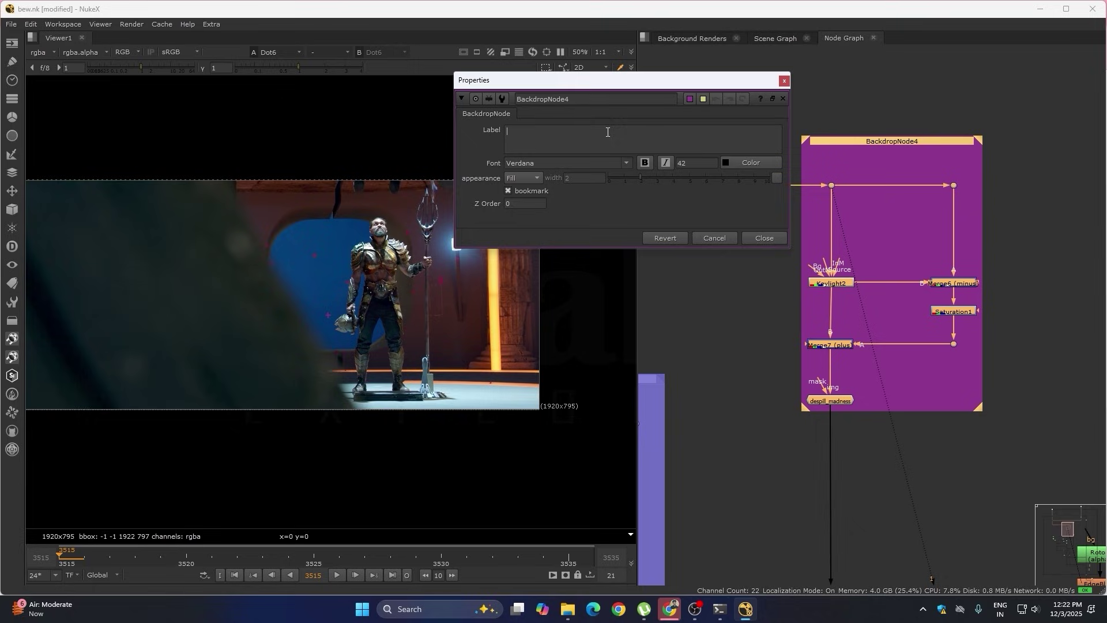
{"action": "left_click", "coordinate": [734, 282]}
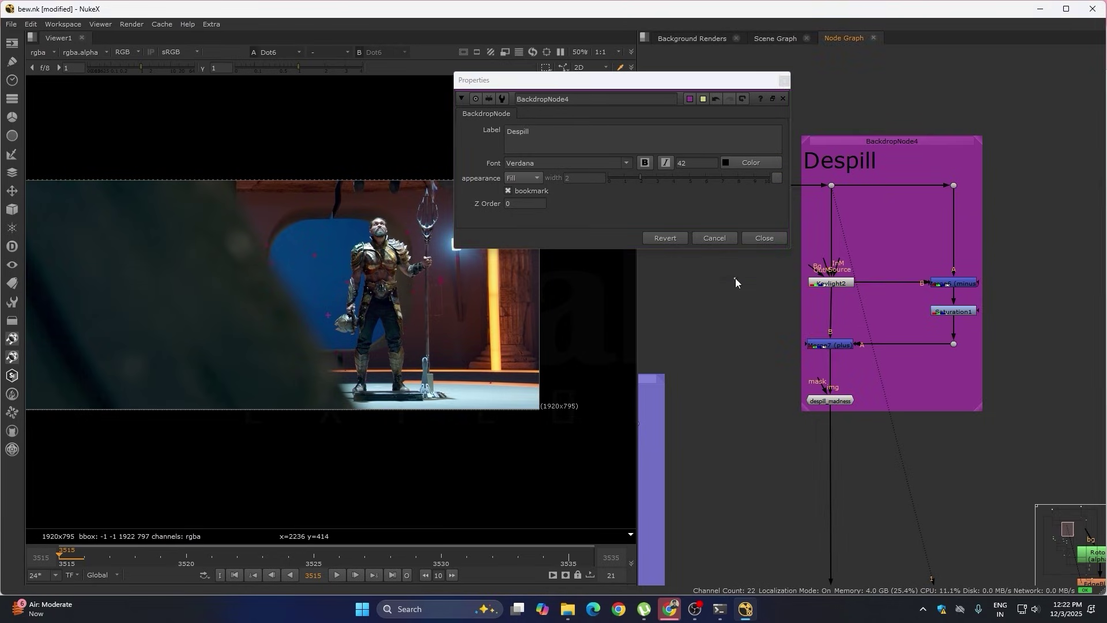
{"action": "left_click", "coordinate": [765, 238]}
View the despilled plate at the despill_madness node
{"action": "scroll", "coordinate": [794, 312], "scroll_direction": "down", "scroll_amount": 2}
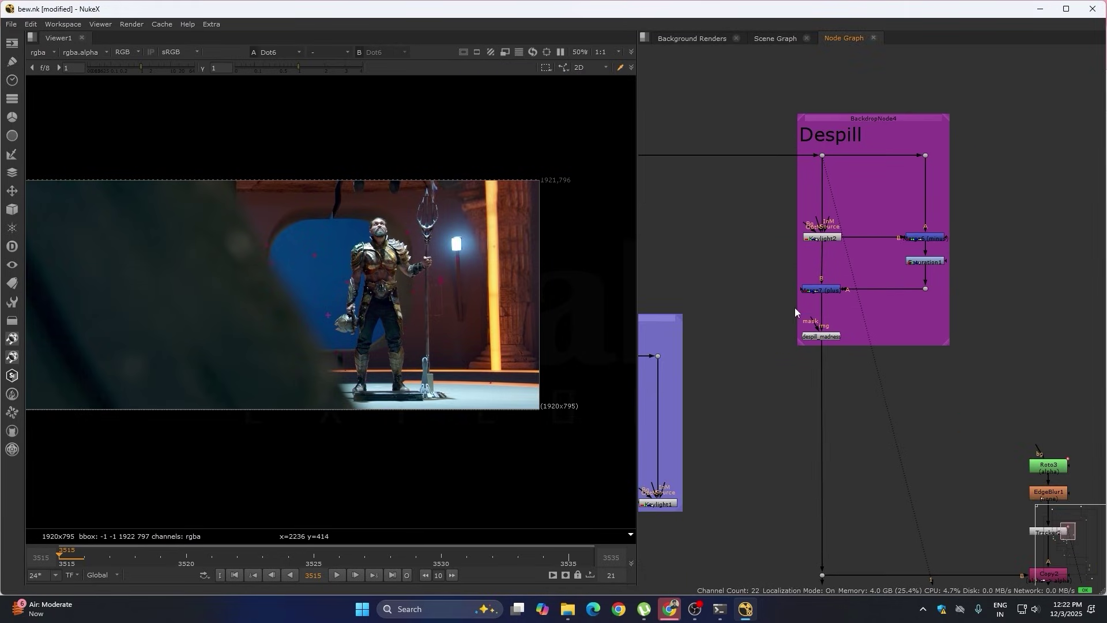
{"action": "left_click", "coordinate": [814, 337]}
{"action": "key", "text": "1"}
Disable Dilate1 and Dilate2 and view the Premult2 output without them
{"action": "scroll", "coordinate": [814, 337], "scroll_direction": "down", "scroll_amount": 3}
{"action": "middle_click_drag", "start_coordinate": [814, 337], "coordinate": [843, 153]}
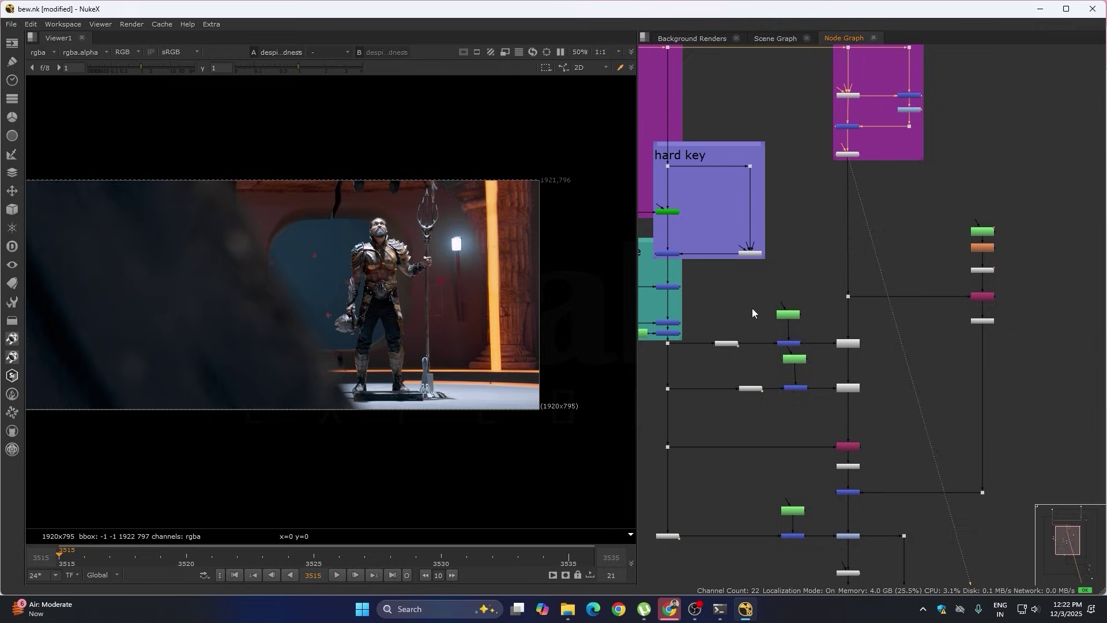
{"action": "left_click_drag", "start_coordinate": [762, 289], "coordinate": [862, 425]}
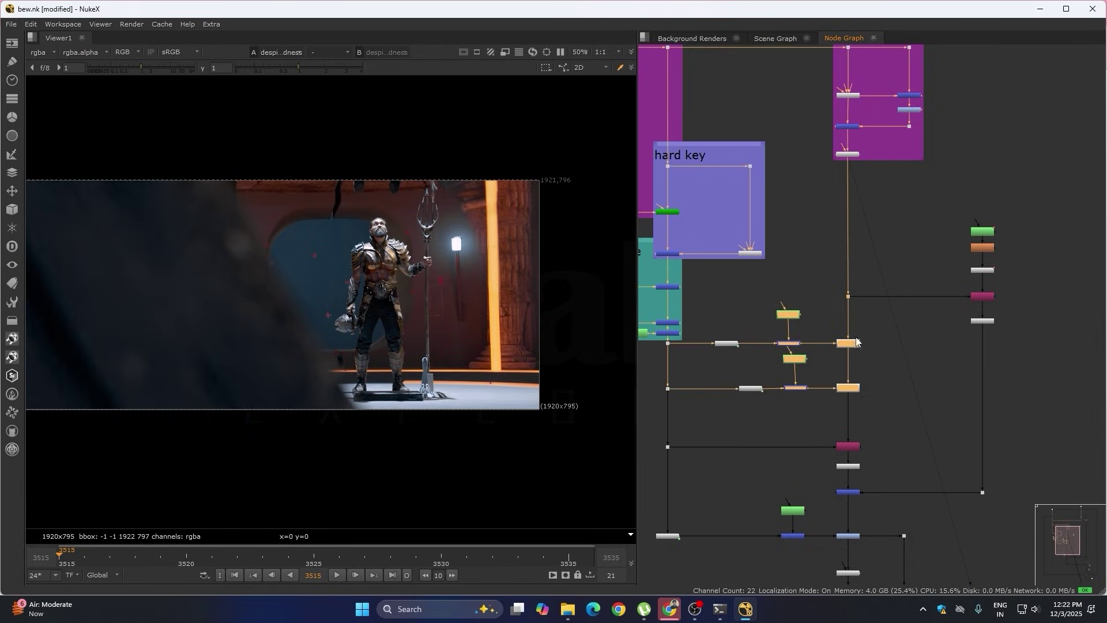
{"action": "left_click_drag", "start_coordinate": [867, 331], "coordinate": [820, 427]}
{"action": "key", "text": "d"}
{"action": "left_click", "coordinate": [845, 466]}
{"action": "key", "text": "1"}
{"action": "scroll", "coordinate": [816, 443], "scroll_direction": "up", "scroll_amount": 2}
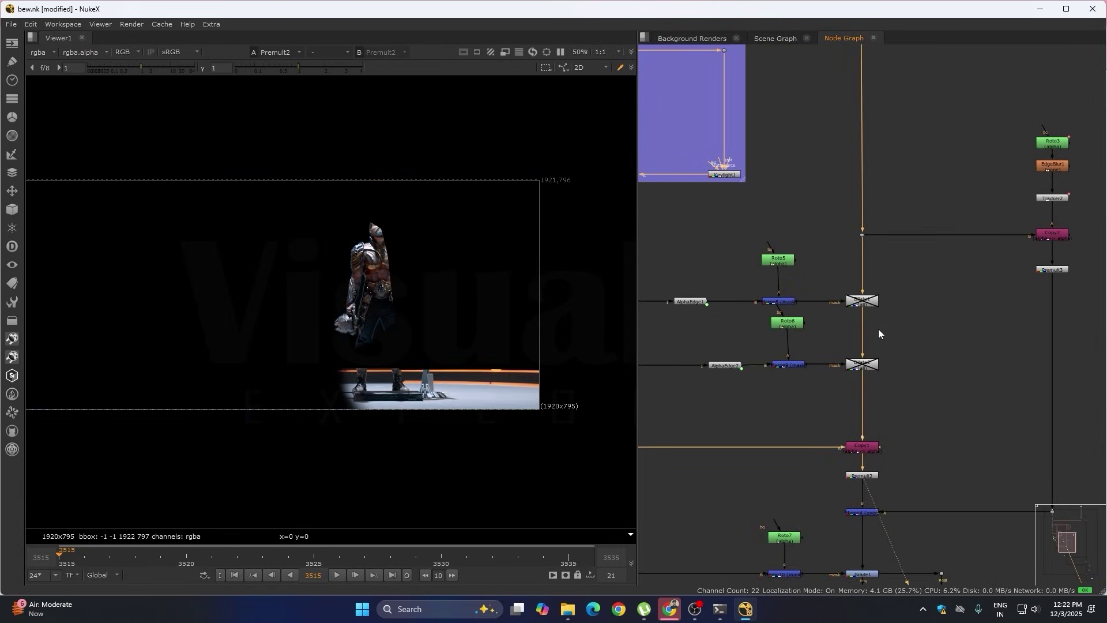
Toggle Dilate1 and Dilate2 to compare the character's edges, leaving both nodes enabled
{"action": "left_click_drag", "start_coordinate": [899, 293], "coordinate": [838, 400]}
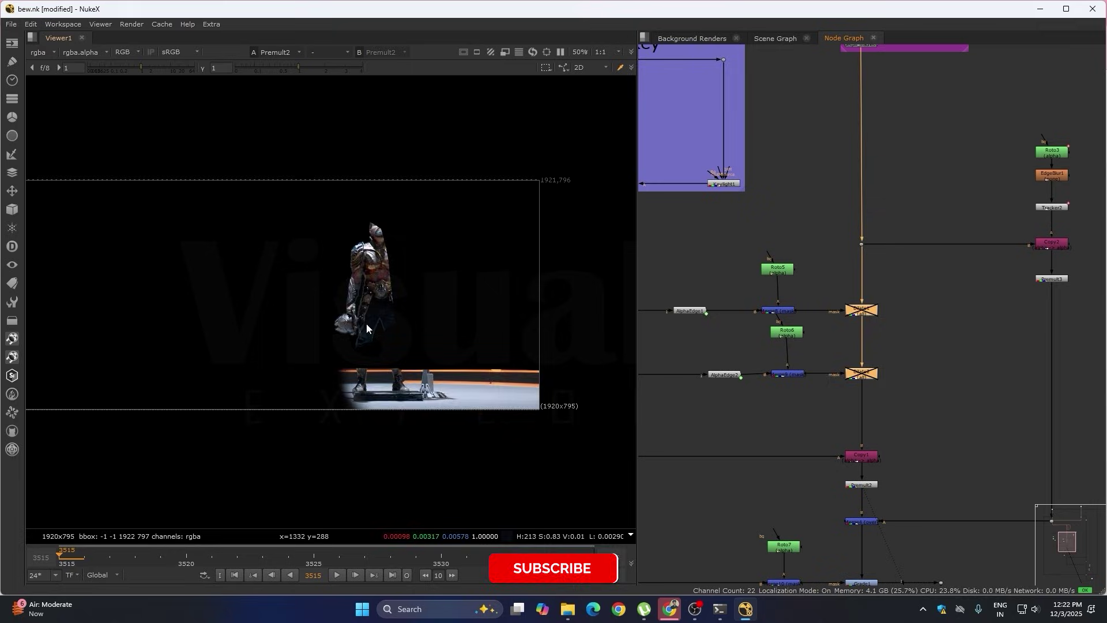
{"action": "scroll", "coordinate": [350, 304], "scroll_direction": "up", "scroll_amount": 10}
{"action": "key", "text": "d"}
{"action": "scroll", "coordinate": [349, 283], "scroll_direction": "down", "scroll_amount": 6}
{"action": "key", "text": "d"}
{"action": "key", "text": "d"}
{"action": "scroll", "coordinate": [356, 309], "scroll_direction": "down", "scroll_amount": 1}
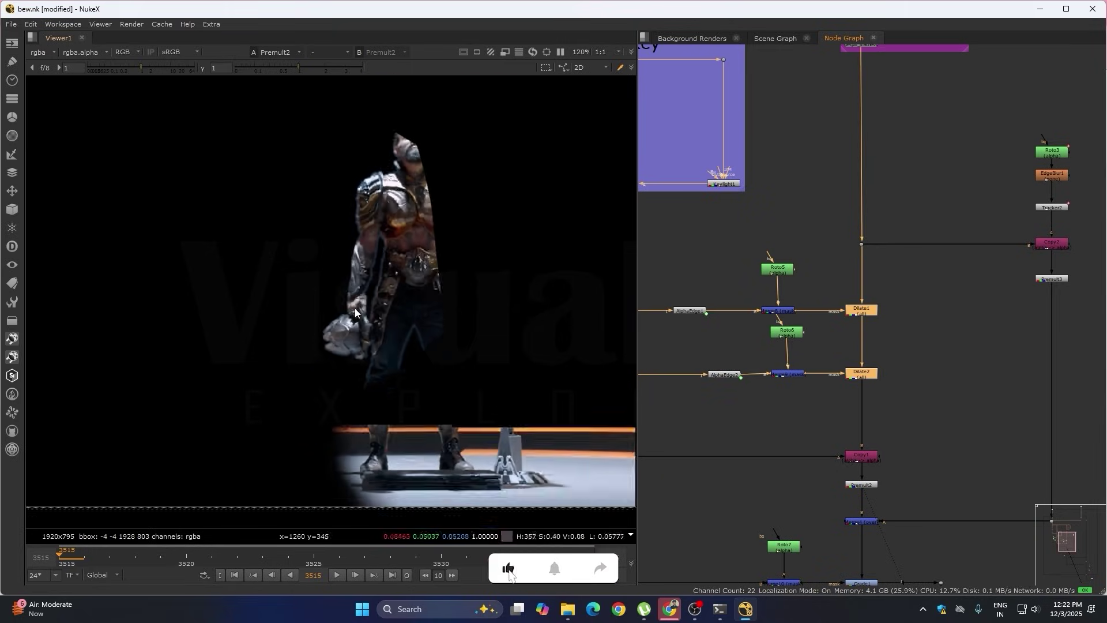
{"action": "scroll", "coordinate": [354, 311], "scroll_direction": "down", "scroll_amount": 3}
Create a backdrop around the AlphaEdge, Roto5, Roto6 and Dilate nodes, label it Edge Despill and close its properties
{"action": "scroll", "coordinate": [907, 302], "scroll_direction": "down", "scroll_amount": 4}
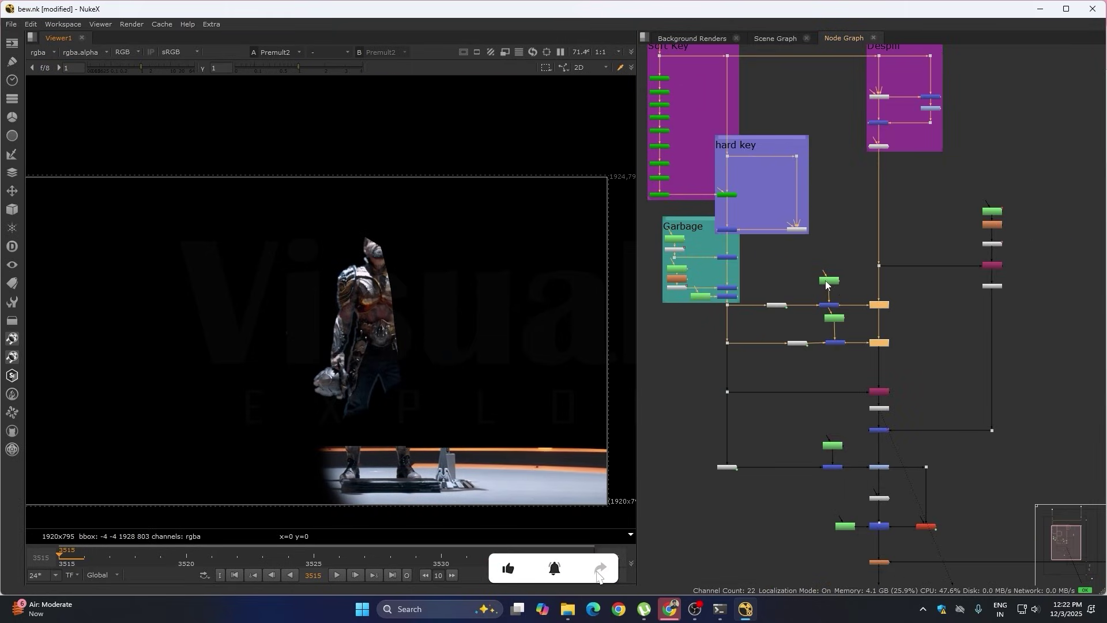
{"action": "left_click_drag", "start_coordinate": [797, 267], "coordinate": [895, 362]}
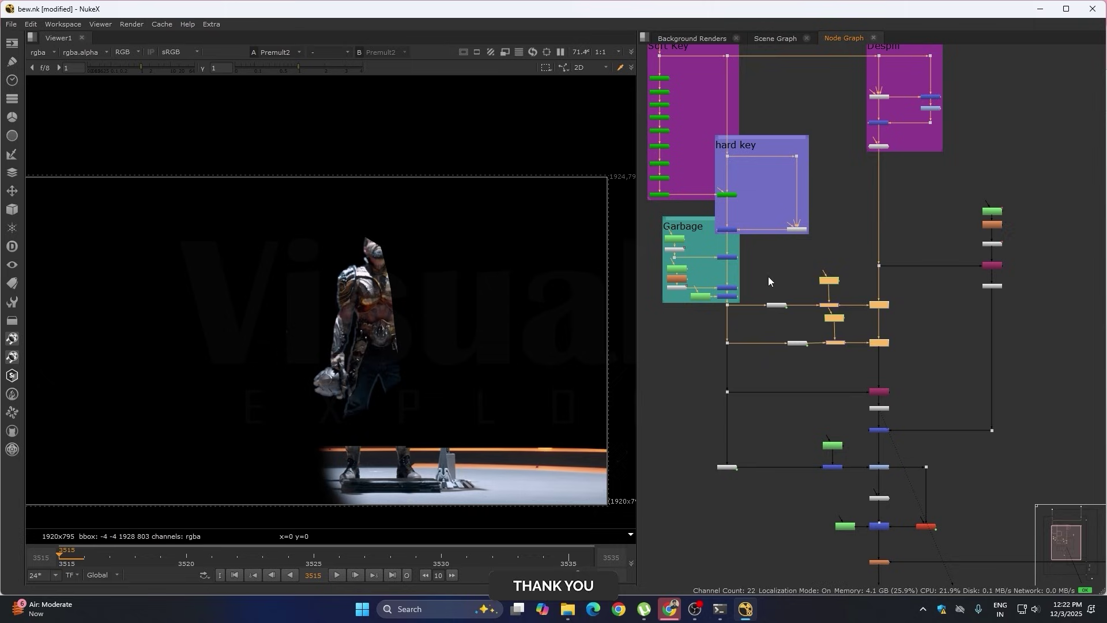
{"action": "left_click_drag", "start_coordinate": [757, 267], "coordinate": [901, 359]}
{"action": "key", "text": "Tab"}
{"action": "key", "text": "Return"}
{"action": "scroll", "coordinate": [793, 249], "scroll_direction": "up", "scroll_amount": 4}
{"action": "double_click", "coordinate": [798, 273]}
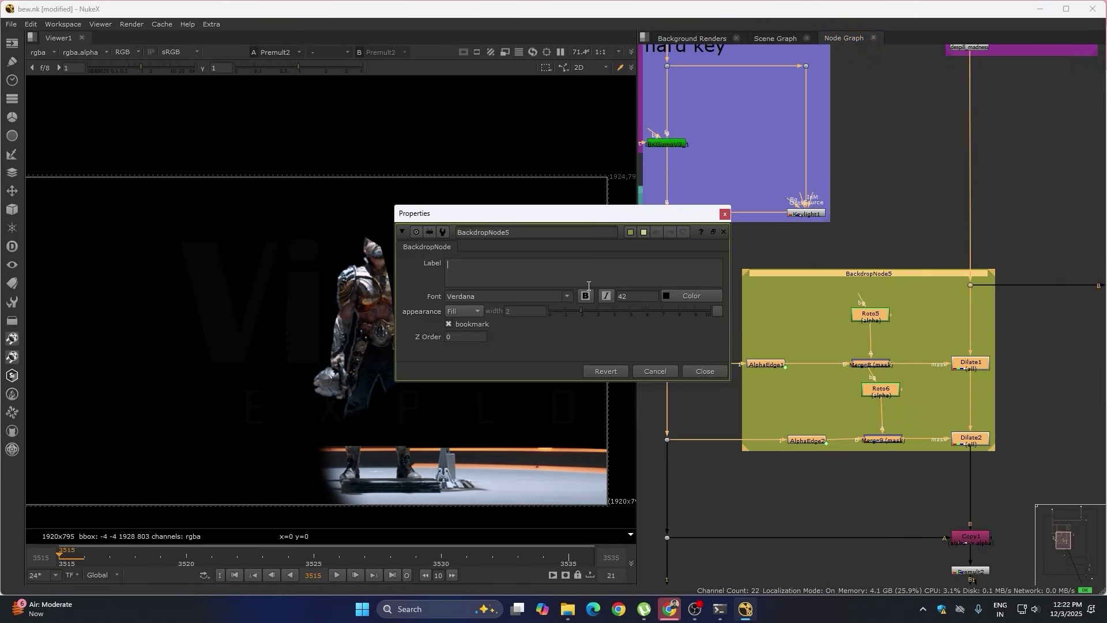
{"action": "type", "text": "espill"}
{"action": "left_click", "coordinate": [705, 370]}
Inspect the Roto3 shapes drawn over the character and trident, and close the properties panel
{"action": "scroll", "coordinate": [916, 425], "scroll_direction": "down", "scroll_amount": 3}
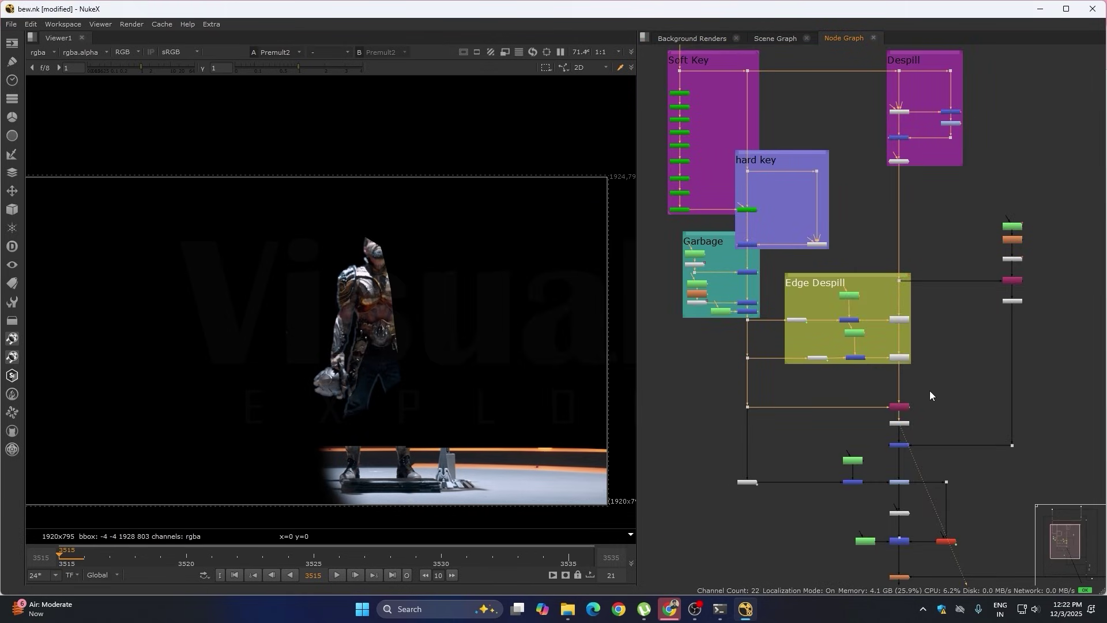
{"action": "scroll", "coordinate": [929, 353], "scroll_direction": "up", "scroll_amount": 2}
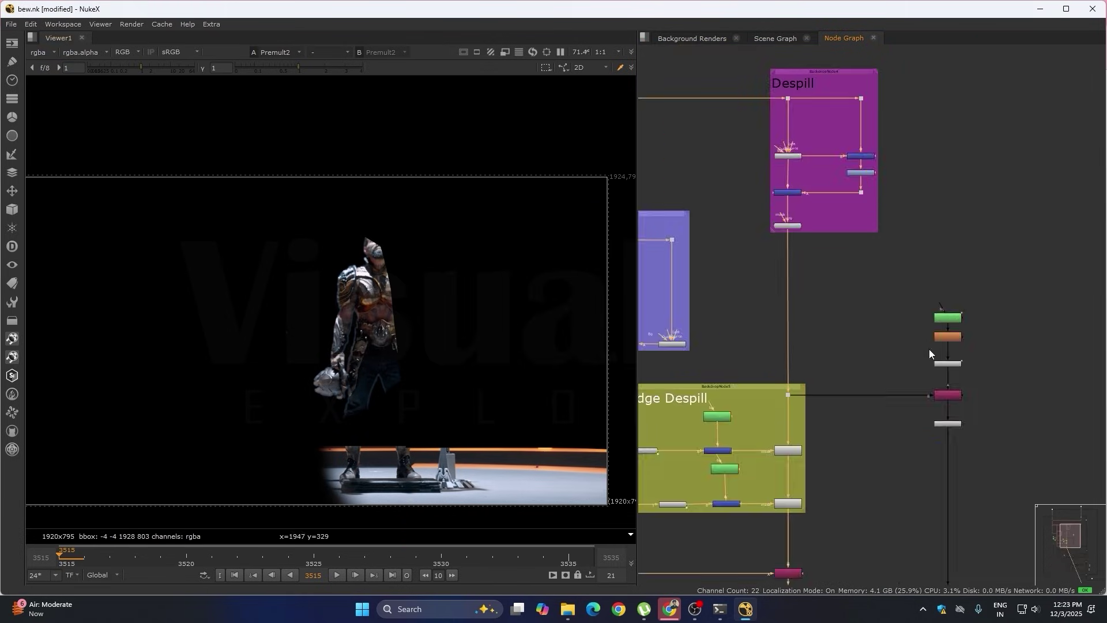
{"action": "double_click", "coordinate": [945, 318]}
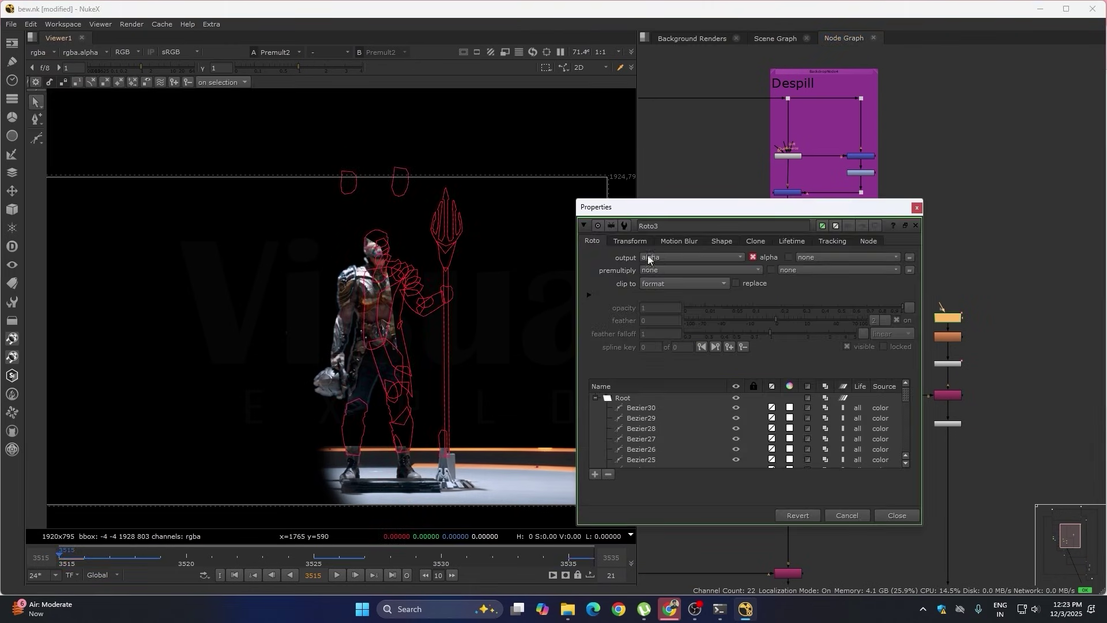
{"action": "left_click", "coordinate": [917, 207]}
Place a copy of the plate's Read node beside the Roto3 branch
{"action": "scroll", "coordinate": [929, 298], "scroll_direction": "down", "scroll_amount": 3}
{"action": "middle_click_drag", "start_coordinate": [978, 339], "coordinate": [941, 257]}
{"action": "scroll", "coordinate": [942, 257], "scroll_direction": "down", "scroll_amount": 3}
{"action": "middle_click_drag", "start_coordinate": [781, 63], "coordinate": [762, 214]}
{"action": "scroll", "coordinate": [762, 214], "scroll_direction": "up", "scroll_amount": 3}
{"action": "scroll", "coordinate": [738, 219], "scroll_direction": "down", "scroll_amount": 3}
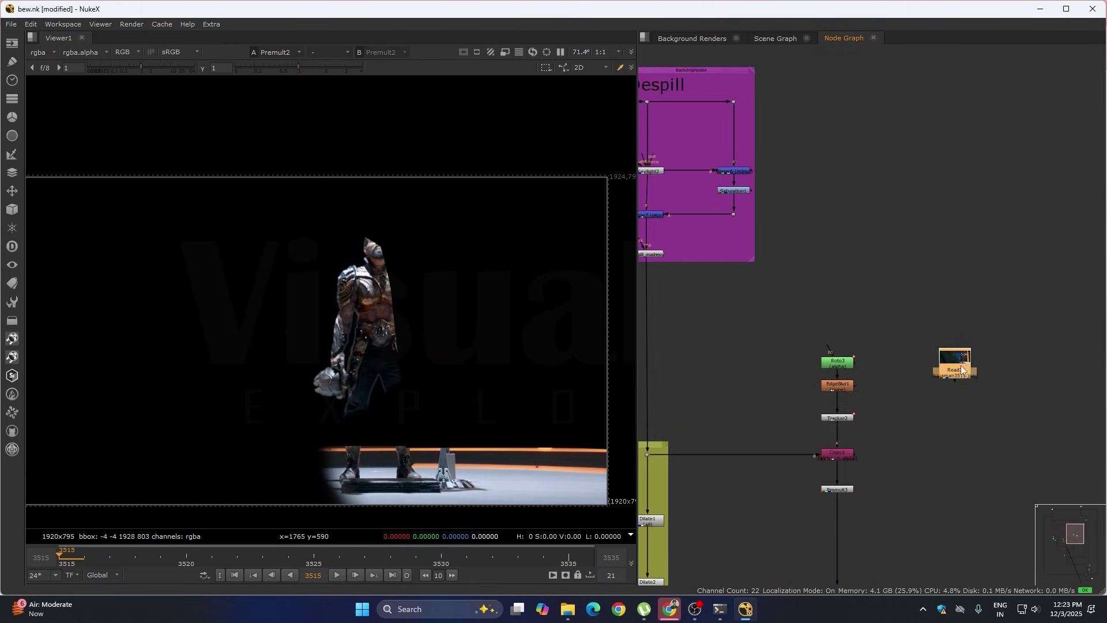
{"action": "scroll", "coordinate": [940, 397], "scroll_direction": "up", "scroll_amount": 2}
Add a Grade node under the copied Read node, connect its mask to Tracker2 and view the result
{"action": "left_click", "coordinate": [950, 404]}
{"action": "key", "text": "g"}
{"action": "left_click_drag", "start_coordinate": [952, 406], "coordinate": [959, 361]}
{"action": "left_click", "coordinate": [923, 340]}
{"action": "left_click_drag", "start_coordinate": [969, 429], "coordinate": [965, 439]}
{"action": "left_click_drag", "start_coordinate": [986, 437], "coordinate": [806, 427]}
{"action": "key", "text": "1"}
Set Grade5's gain to a strong red of about 4.83, -14.5 and -5.71 to highlight the roto area
{"action": "double_click", "coordinate": [956, 442]}
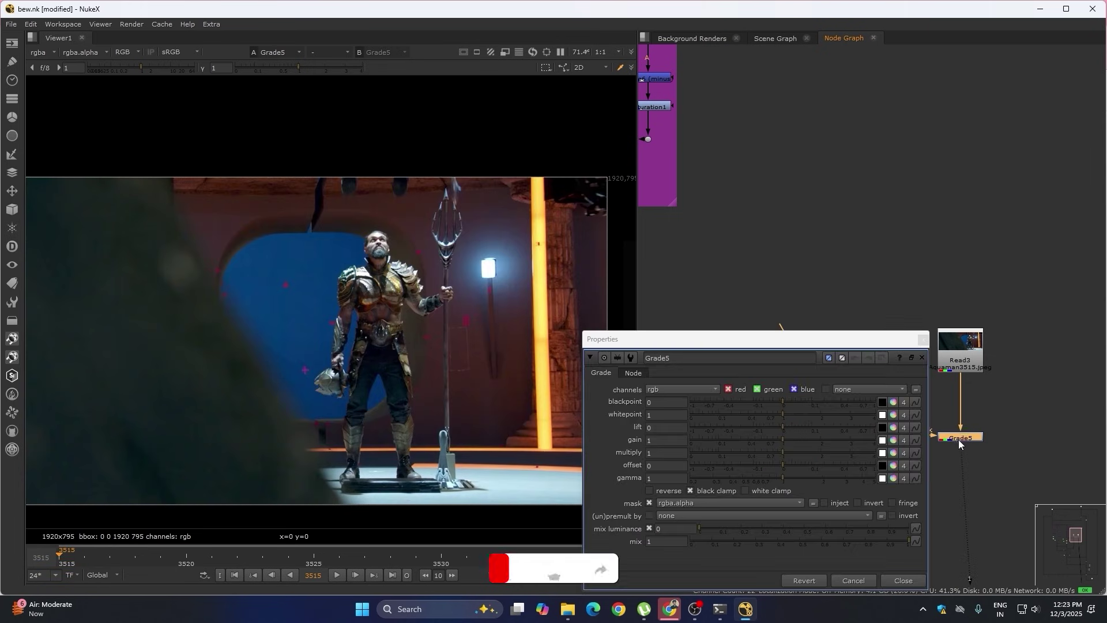
{"action": "left_click", "coordinate": [893, 442]}
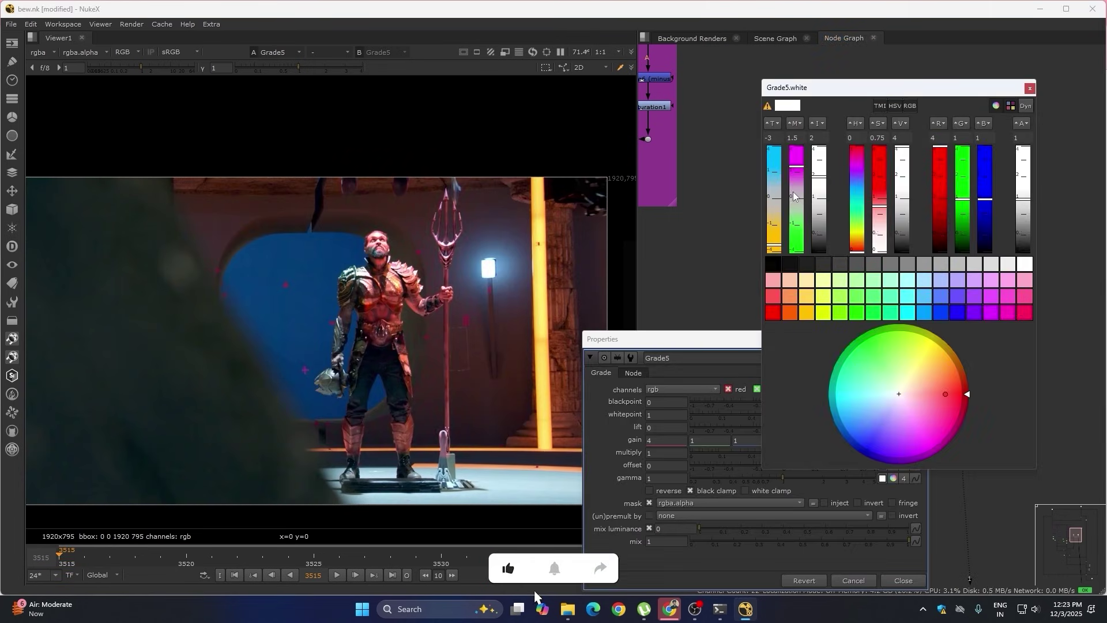
{"action": "left_click_drag", "start_coordinate": [794, 196], "coordinate": [821, 182]}
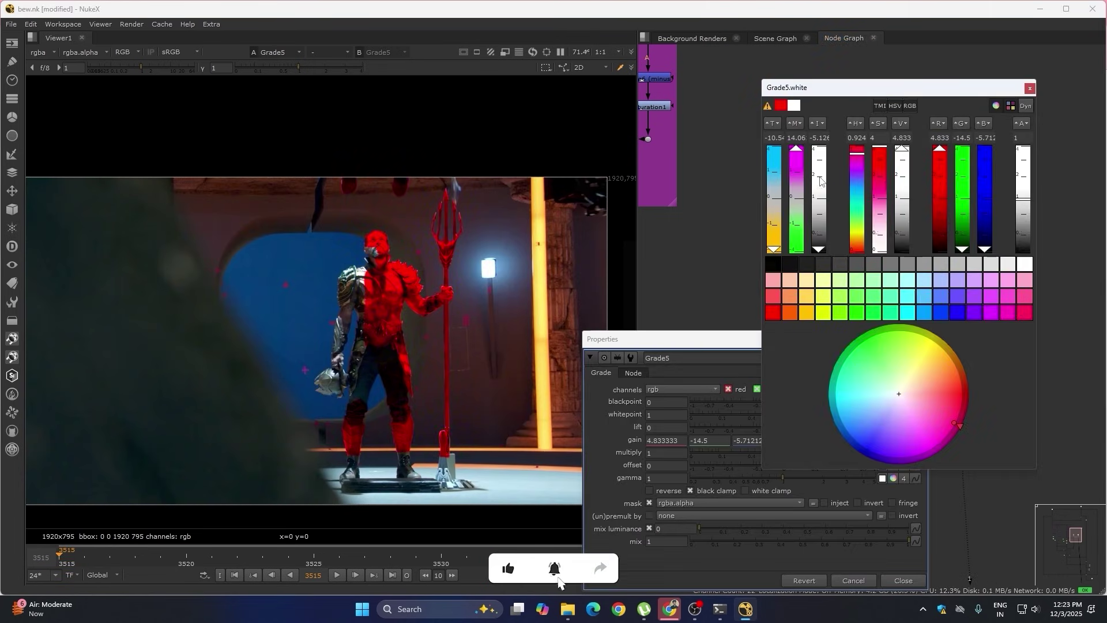
{"action": "left_click", "coordinate": [1030, 89]}
{"action": "left_click", "coordinate": [923, 341]}
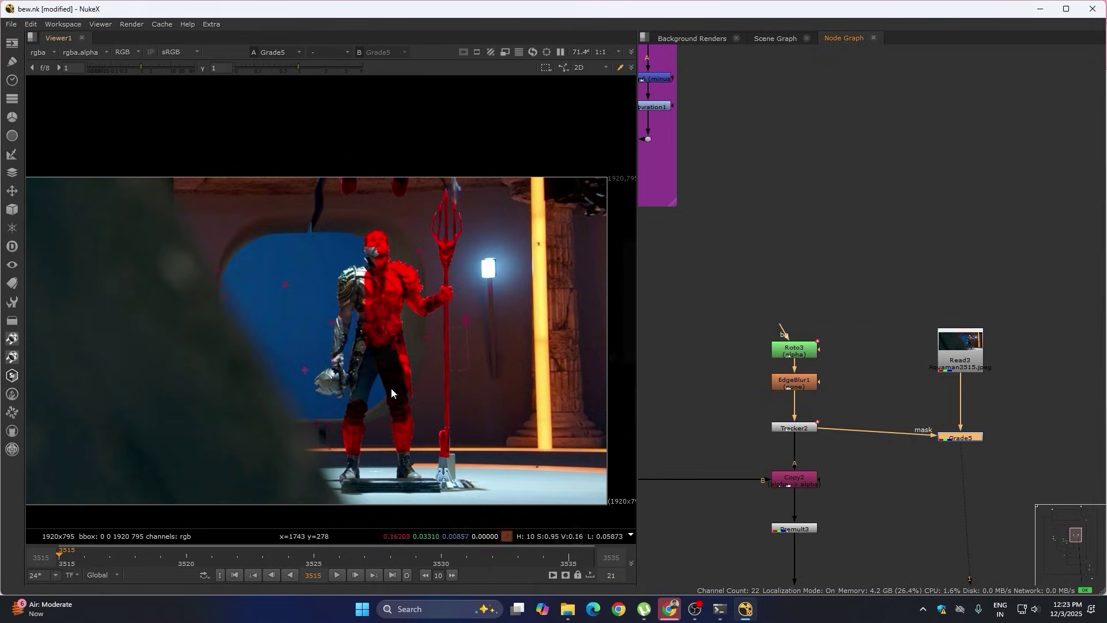
Examine the red roto area on the character and undo the mask connection between Tracker2 and Grade5
{"action": "left_click_drag", "start_coordinate": [330, 179], "coordinate": [525, 549]}
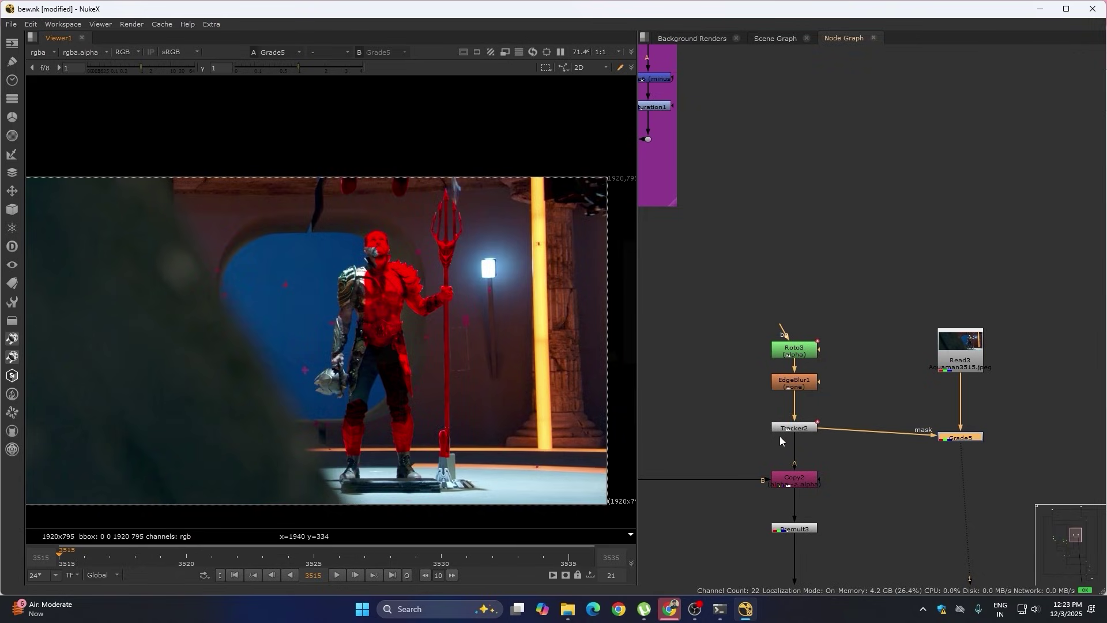
{"action": "key", "text": "ctrl+z"}
View the Premult2 output and examine the keyed character above the merge that adds the roto branch
{"action": "scroll", "coordinate": [779, 437], "scroll_direction": "down", "scroll_amount": 5}
{"action": "middle_click_drag", "start_coordinate": [771, 447], "coordinate": [845, 285]}
{"action": "scroll", "coordinate": [786, 402], "scroll_direction": "up", "scroll_amount": 3}
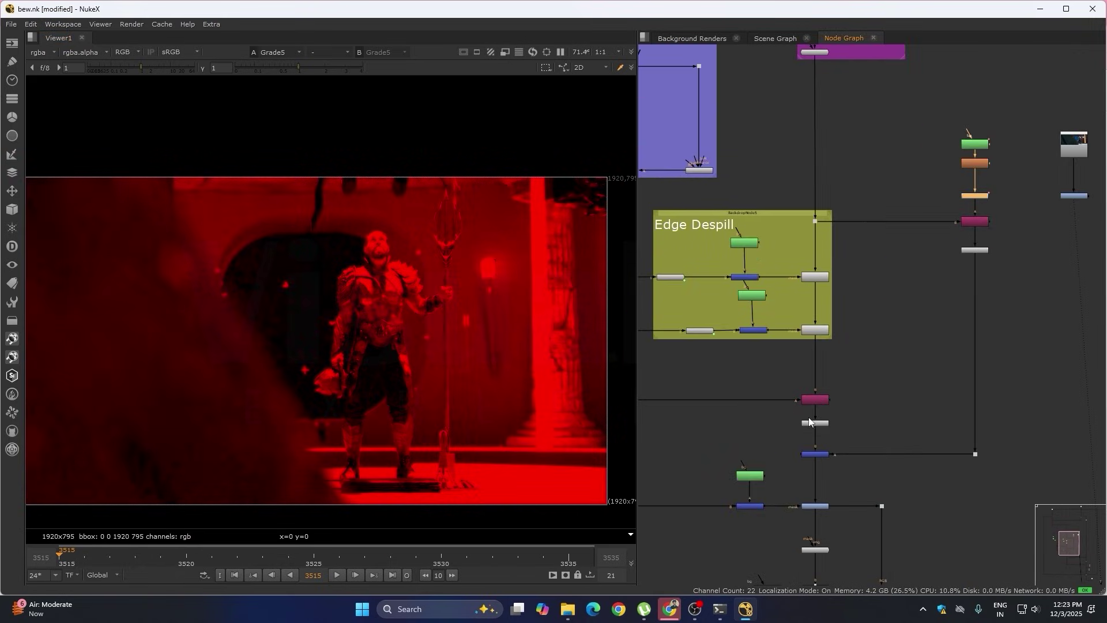
{"action": "left_click", "coordinate": [814, 423]}
{"action": "key", "text": "1"}
{"action": "scroll", "coordinate": [362, 237], "scroll_direction": "down", "scroll_amount": 2}
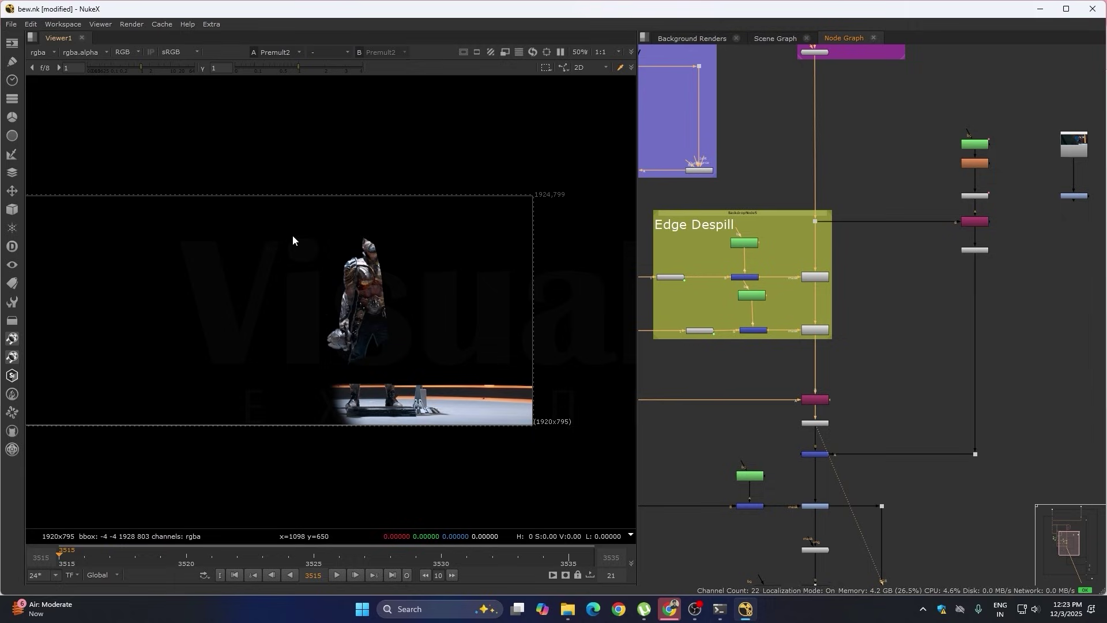
{"action": "left_click_drag", "start_coordinate": [292, 234], "coordinate": [477, 449]}
{"action": "scroll", "coordinate": [843, 463], "scroll_direction": "up", "scroll_amount": 3}
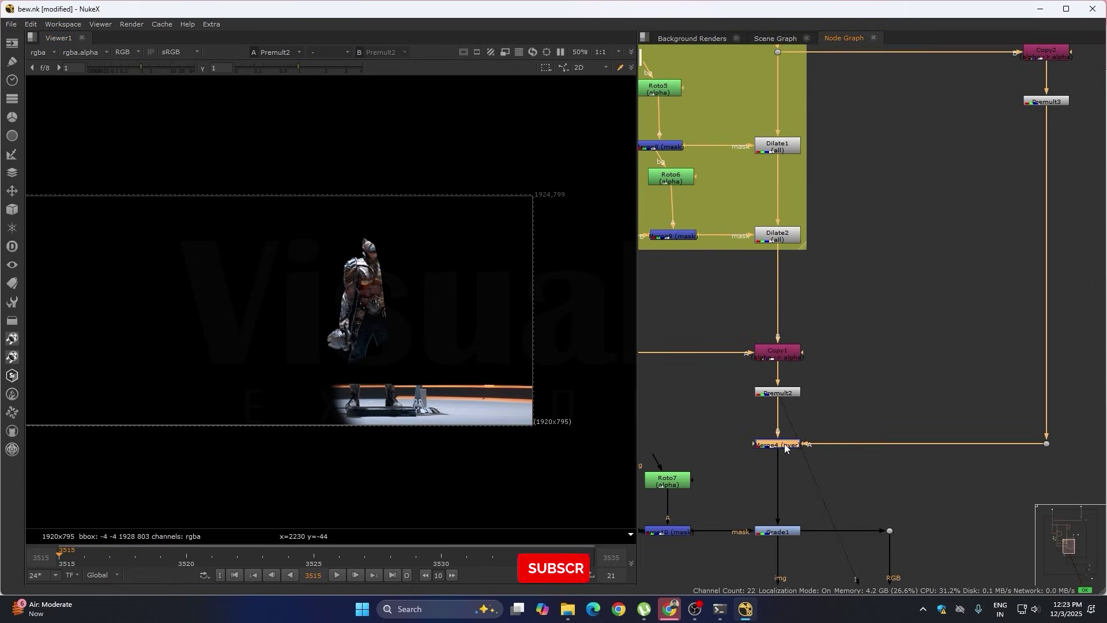
View the Merge4 output and check how the roto branch combines with the keyed character
{"action": "key", "text": "1"}
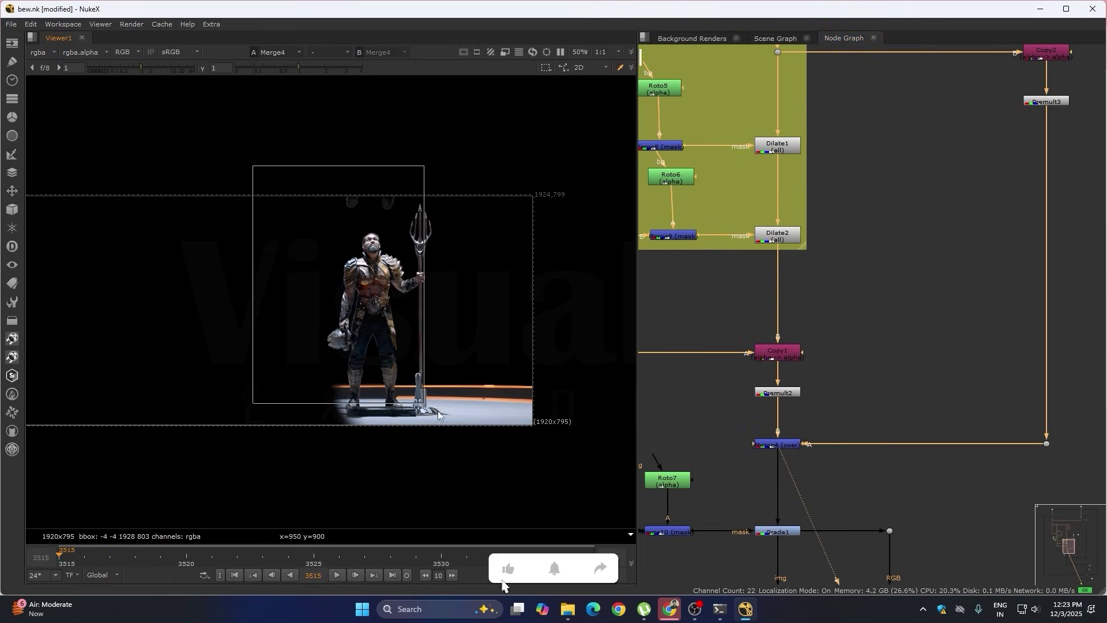
{"action": "middle_click_drag", "start_coordinate": [727, 428], "coordinate": [881, 363]}
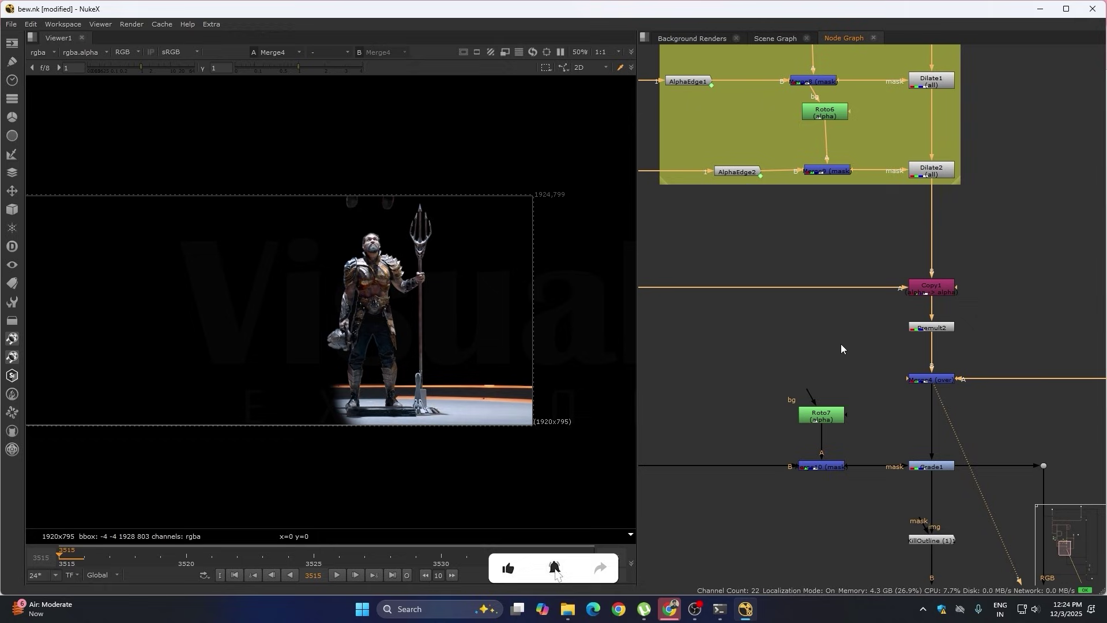
{"action": "middle_click_drag", "start_coordinate": [926, 417], "coordinate": [904, 333]}
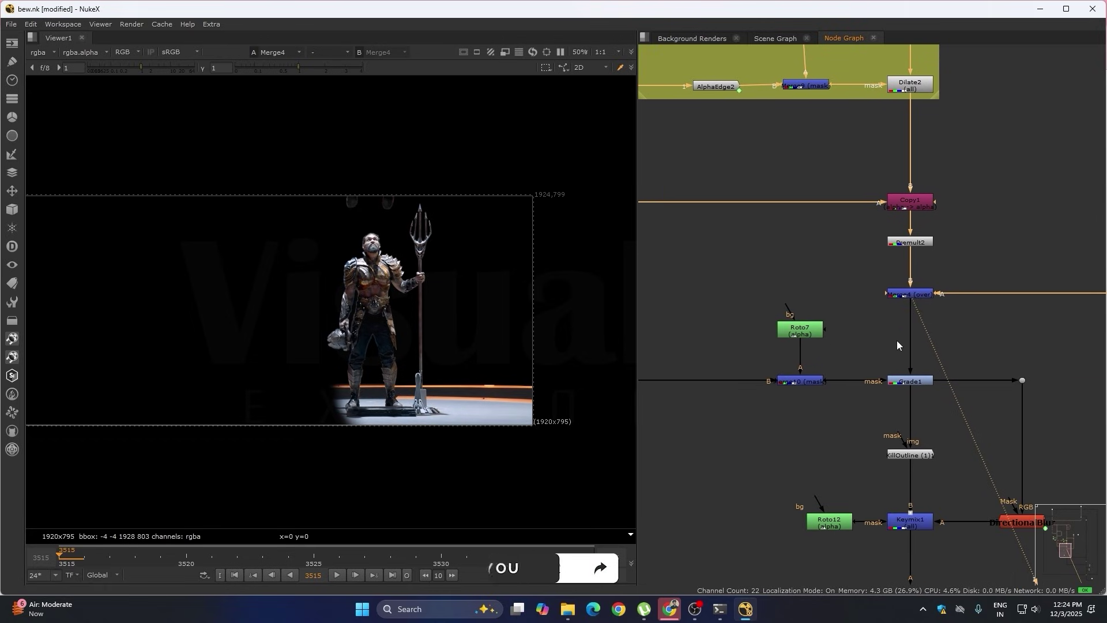
View the Grade1 and LightWrap1 outputs and examine the node chain between them, including KillOutline, Keymix1 and DirectionalBlur
{"action": "left_click", "coordinate": [910, 381]}
{"action": "key", "text": "1"}
{"action": "left_click", "coordinate": [832, 396]}
{"action": "left_click_drag", "start_coordinate": [263, 355], "coordinate": [383, 464]}
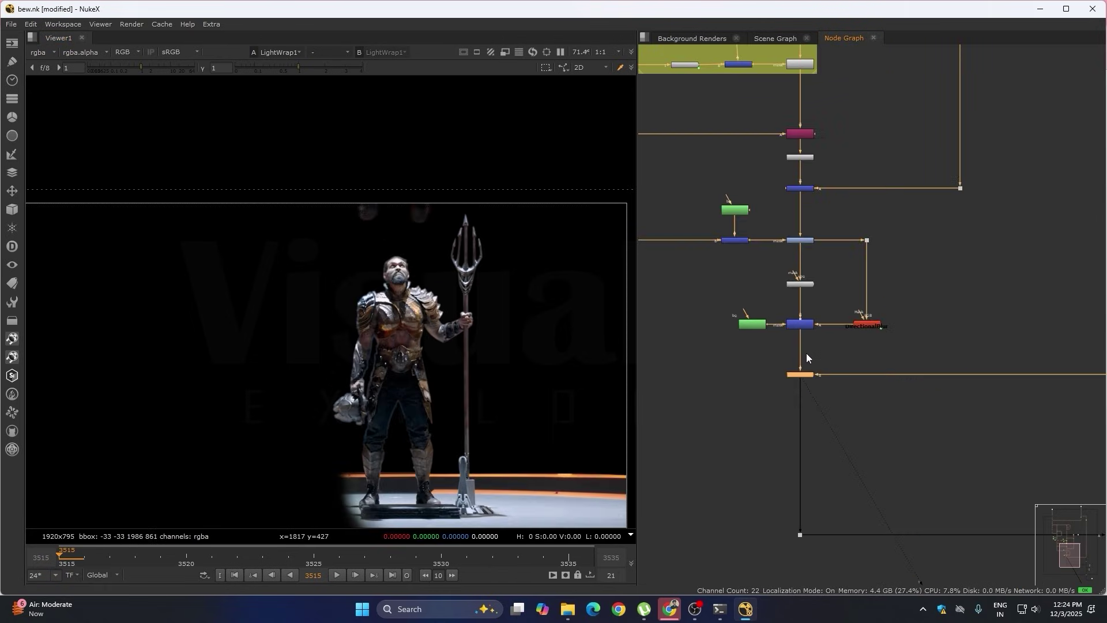
{"action": "scroll", "coordinate": [806, 353], "scroll_direction": "up", "scroll_amount": 5}
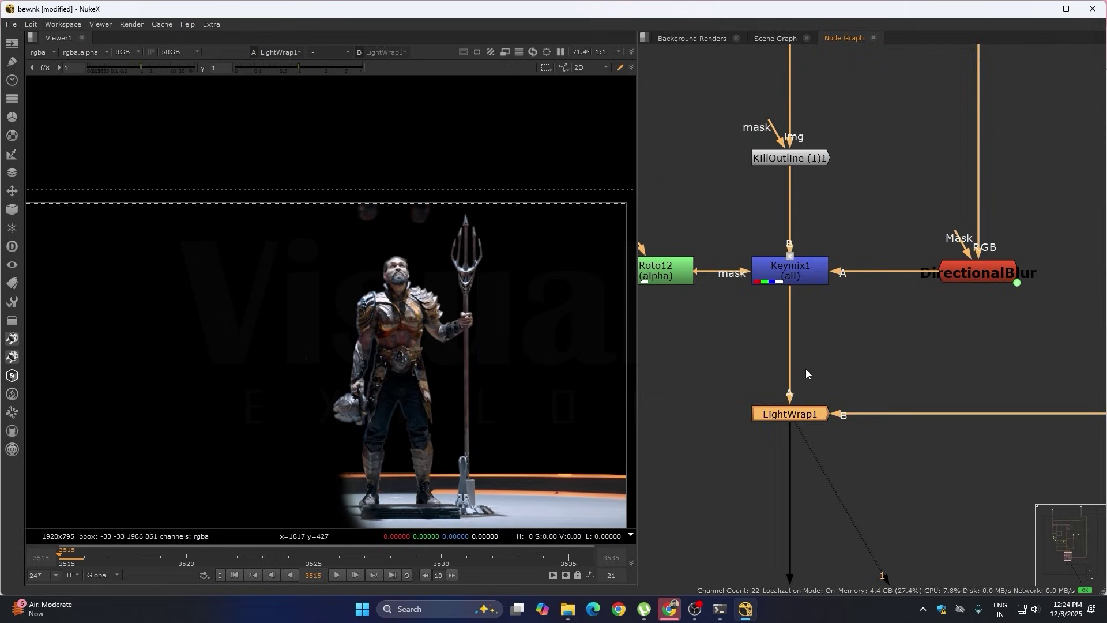
{"action": "left_click_drag", "start_coordinate": [693, 370], "coordinate": [955, 503]}
{"action": "scroll", "coordinate": [734, 343], "scroll_direction": "down", "scroll_amount": 3}
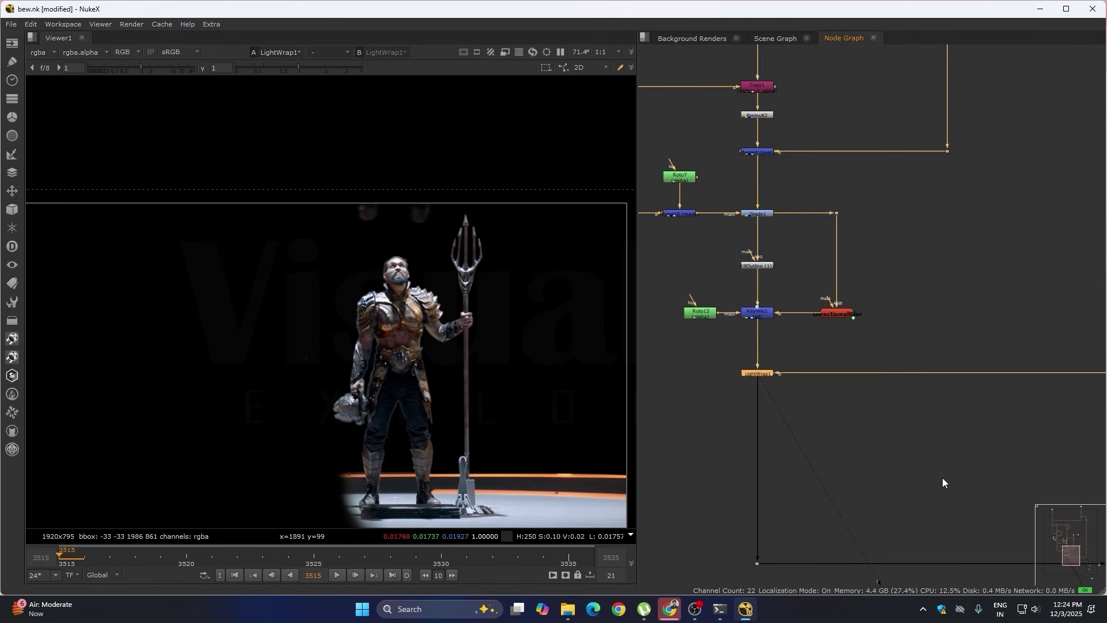
Locate the background branch in the node graph and view the Transform2 output
{"action": "scroll", "coordinate": [946, 438], "scroll_direction": "down", "scroll_amount": 4}
{"action": "middle_click_drag", "start_coordinate": [1018, 419], "coordinate": [806, 486]}
{"action": "scroll", "coordinate": [842, 432], "scroll_direction": "down", "scroll_amount": 5}
{"action": "scroll", "coordinate": [868, 288], "scroll_direction": "up", "scroll_amount": 1}
{"action": "left_click", "coordinate": [846, 232]}
{"action": "key", "text": "1"}
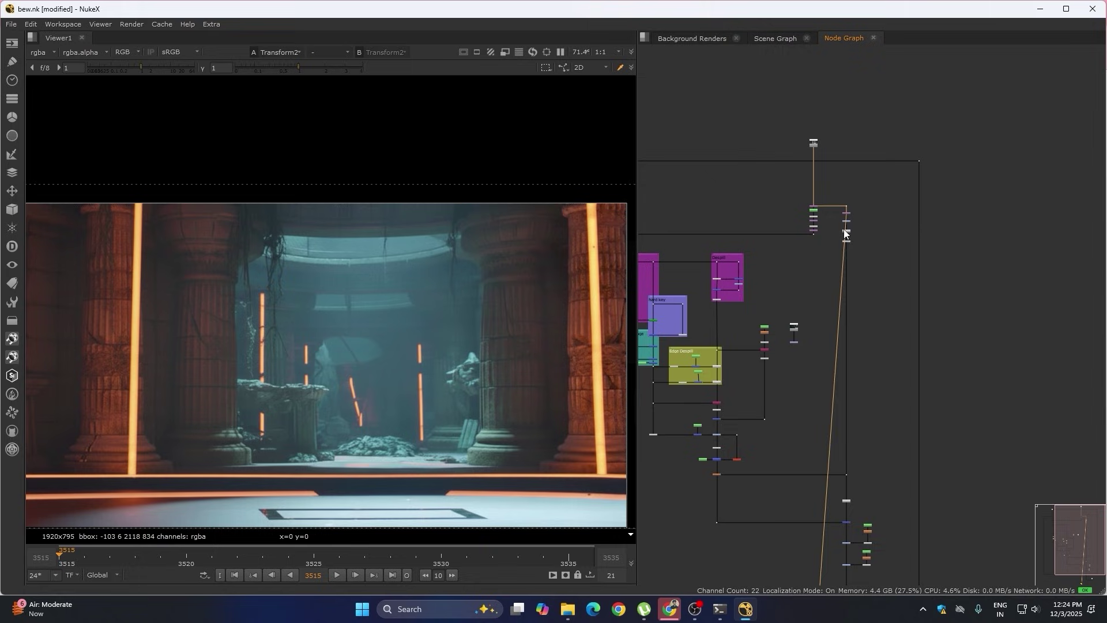
View the Tracker4 output at the end of the background transform chain
{"action": "scroll", "coordinate": [742, 455], "scroll_direction": "up", "scroll_amount": 1}
{"action": "scroll", "coordinate": [872, 190], "scroll_direction": "up", "scroll_amount": 4}
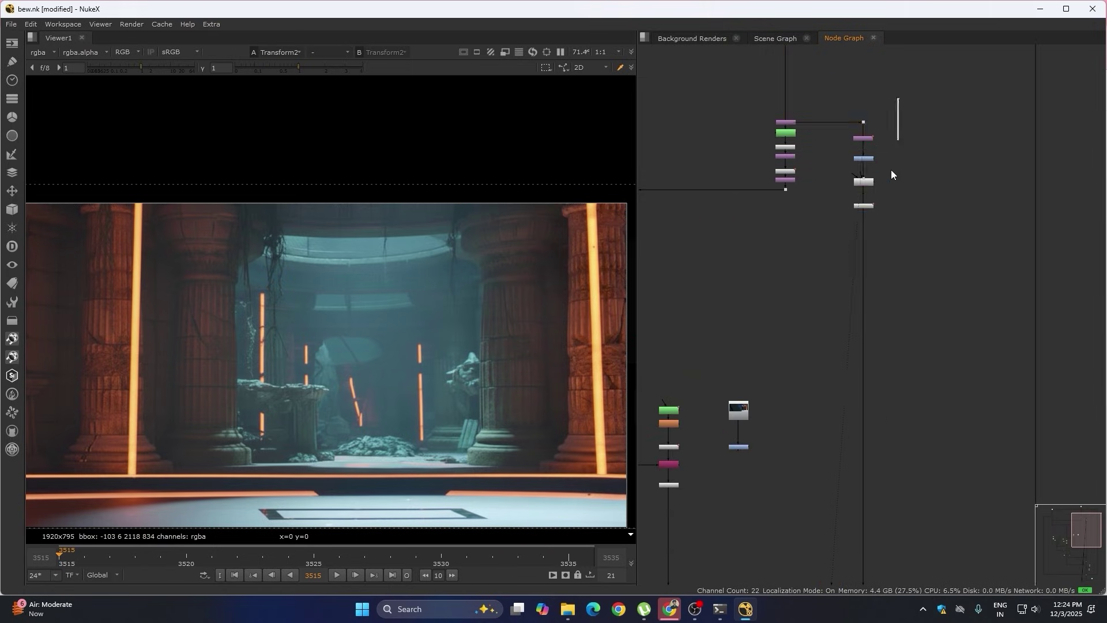
{"action": "left_click", "coordinate": [863, 206]}
{"action": "key", "text": "1"}
View the output of the GridWarp3 node applied to the background above the final merge
{"action": "scroll", "coordinate": [871, 302], "scroll_direction": "down", "scroll_amount": 4}
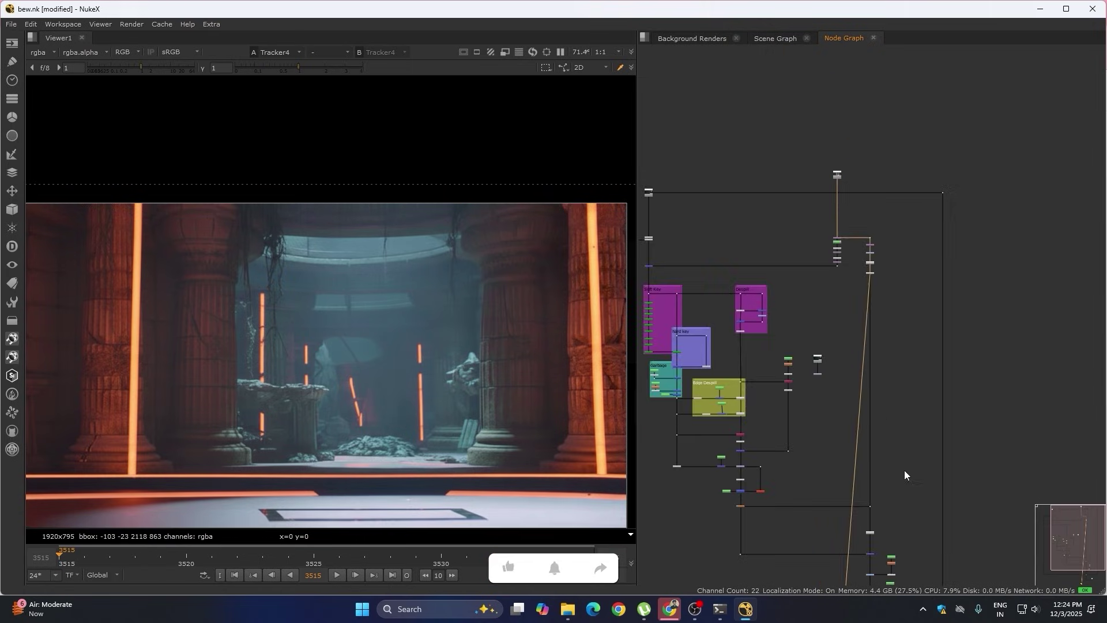
{"action": "scroll", "coordinate": [841, 346], "scroll_direction": "up", "scroll_amount": 5}
{"action": "left_click", "coordinate": [835, 347]}
{"action": "key", "text": "1"}
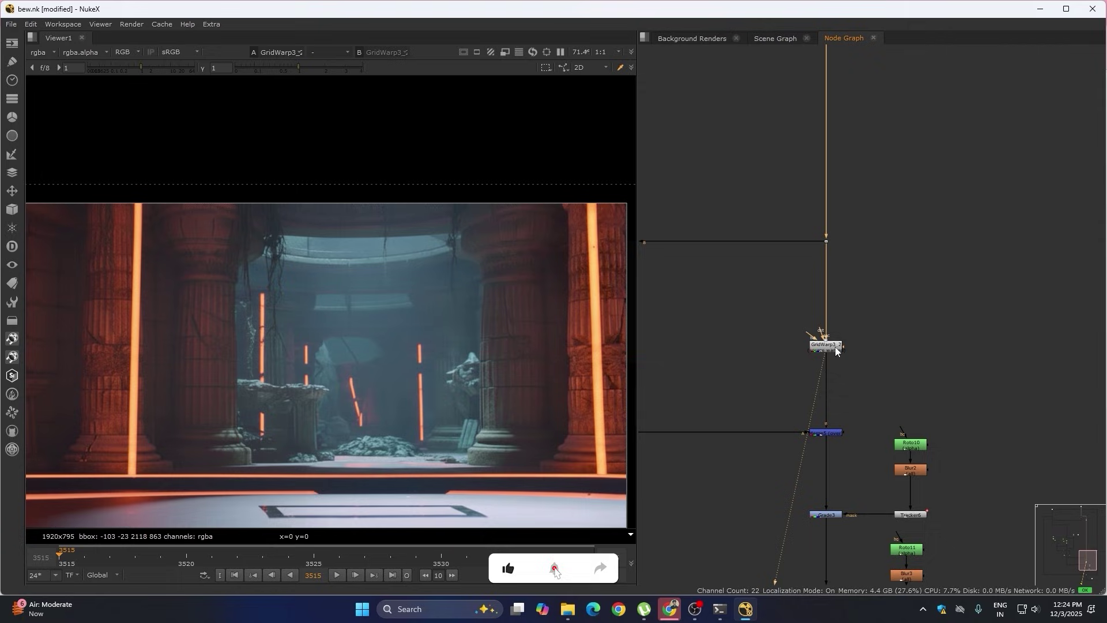
{"action": "scroll", "coordinate": [470, 411], "scroll_direction": "down", "scroll_amount": 2}
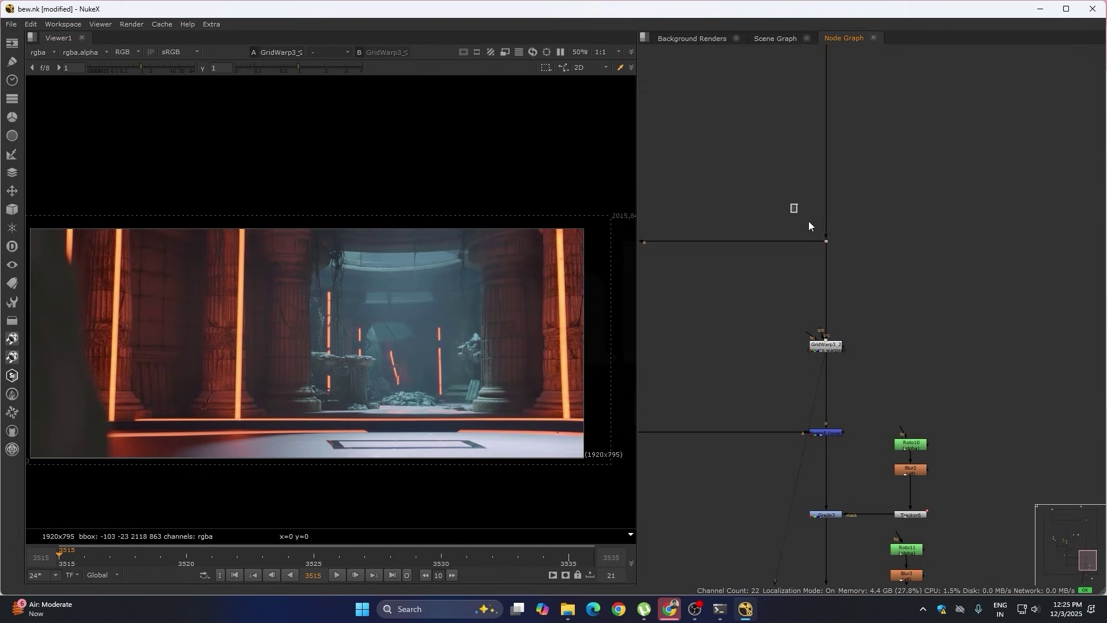
View the Merge5 output and examine the character composited over the background
{"action": "left_click", "coordinate": [830, 431]}
{"action": "key", "text": "1"}
{"action": "scroll", "coordinate": [834, 427], "scroll_direction": "down", "scroll_amount": 1}
{"action": "scroll", "coordinate": [485, 337], "scroll_direction": "down", "scroll_amount": 1}
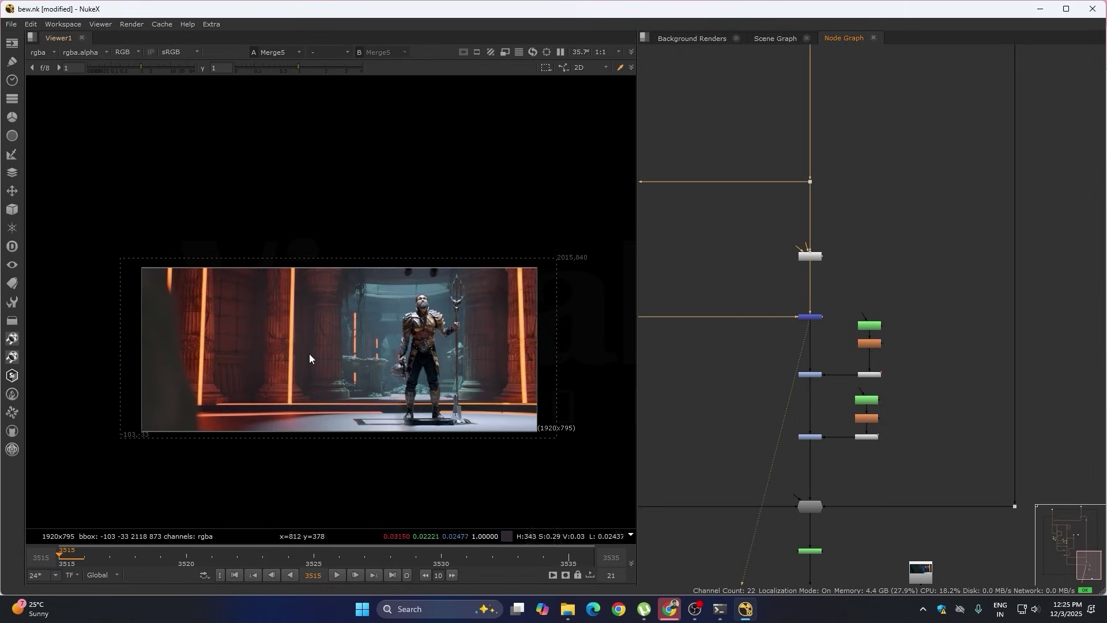
{"action": "scroll", "coordinate": [825, 369], "scroll_direction": "up", "scroll_amount": 2}
View the Grade3 and Grade4 outputs and compare the two masked grades on the composite
{"action": "left_click", "coordinate": [819, 374]}
{"action": "key", "text": "1"}
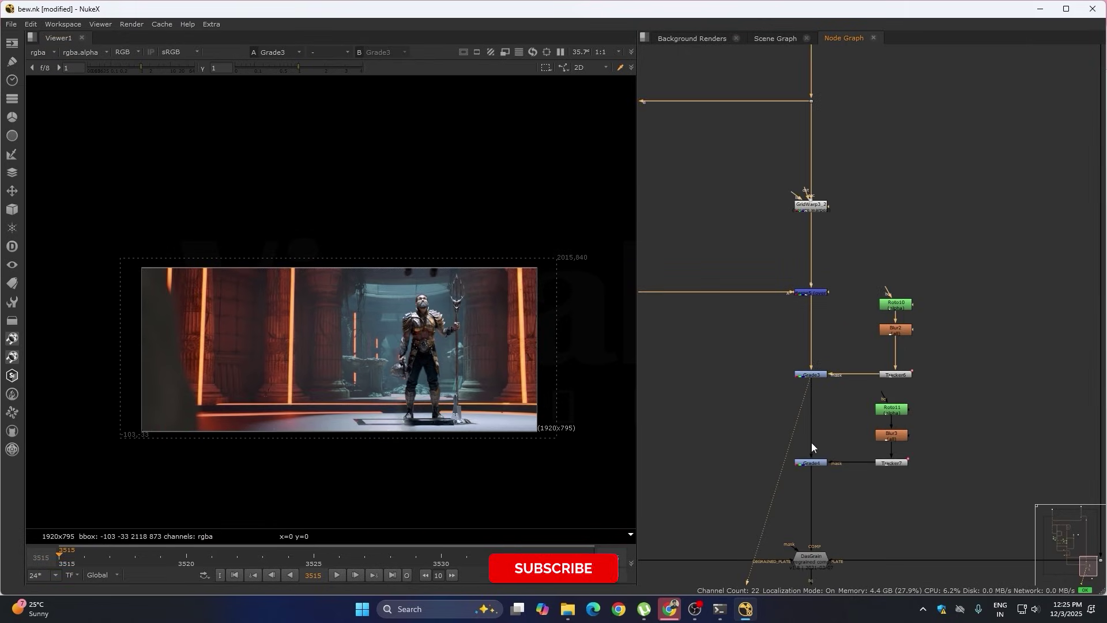
{"action": "left_click", "coordinate": [814, 463]}
{"action": "key", "text": "1"}
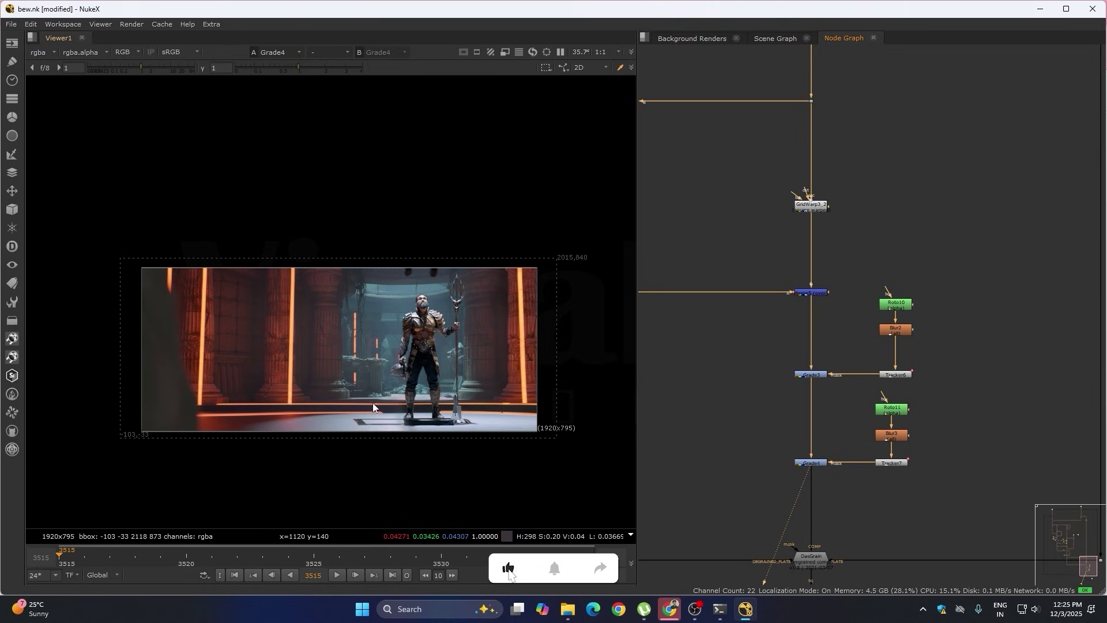
Examine the graded composite up close and view the DasGrain output below Grade4
{"action": "scroll", "coordinate": [859, 409], "scroll_direction": "down", "scroll_amount": 2}
{"action": "middle_click_drag", "start_coordinate": [843, 481], "coordinate": [836, 347]}
{"action": "scroll", "coordinate": [835, 347], "scroll_direction": "up", "scroll_amount": 2}
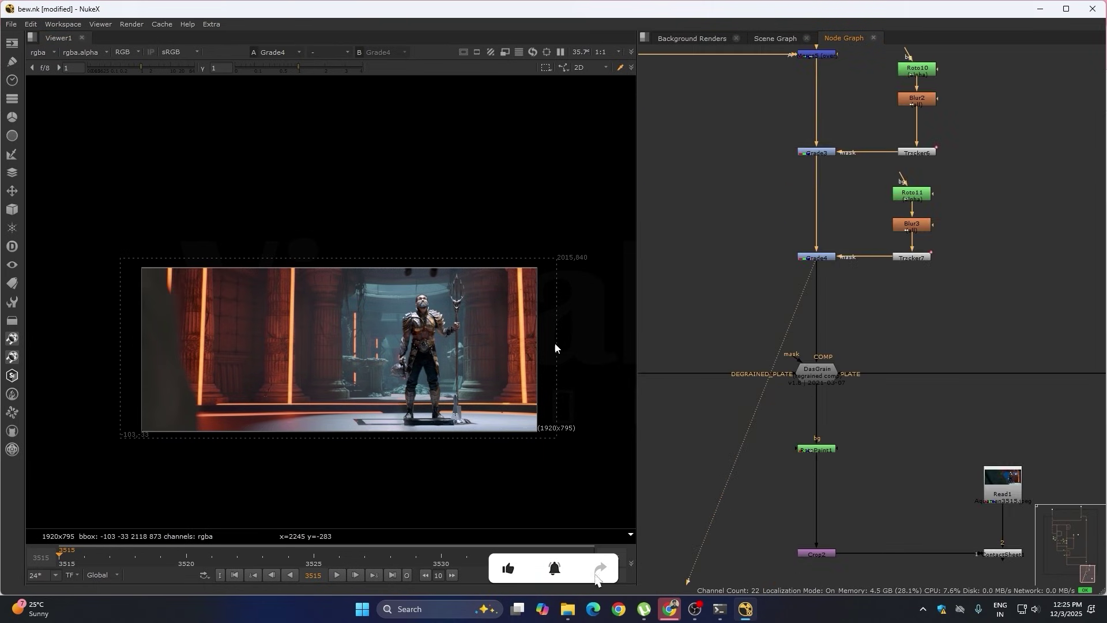
{"action": "scroll", "coordinate": [404, 421], "scroll_direction": "up", "scroll_amount": 4}
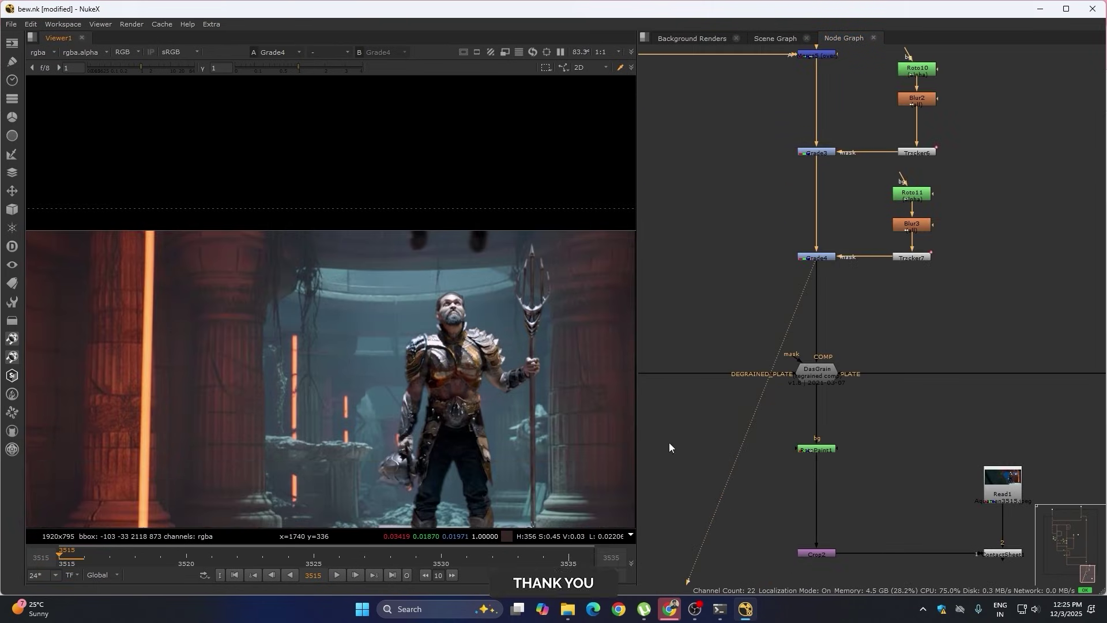
{"action": "left_click", "coordinate": [816, 370]}
{"action": "key", "text": "1"}
{"action": "scroll", "coordinate": [419, 336], "scroll_direction": "down", "scroll_amount": 2}
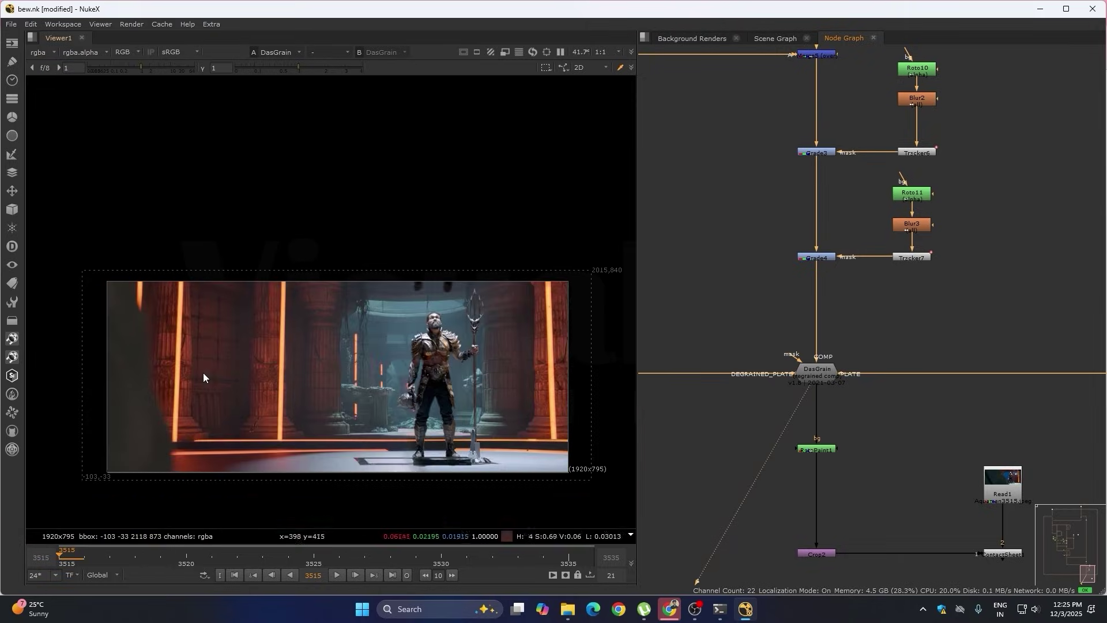